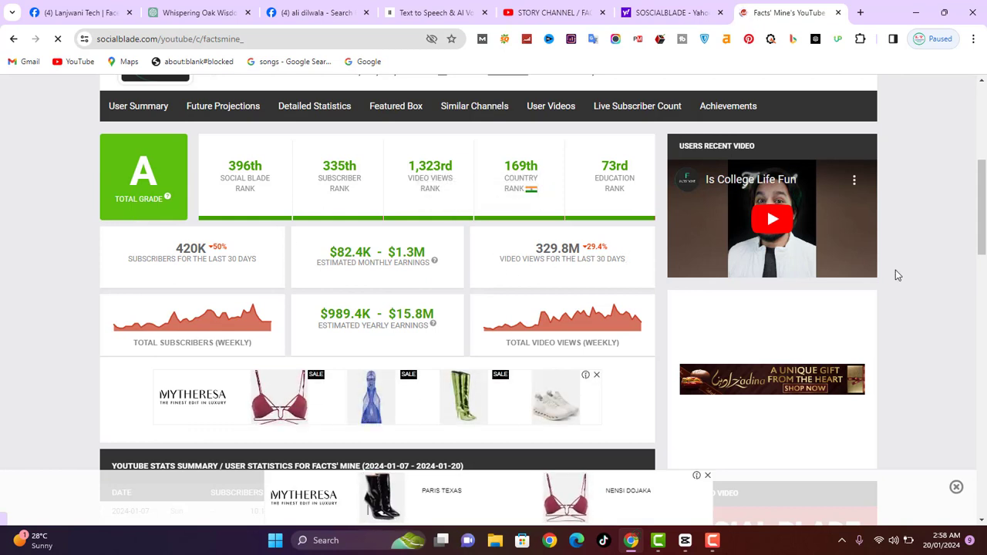
Switch to the YouTube results for STORY CHANNEL / FACT VIDEOS and examine the listed fact and story channel videos and Shorts
left_click_drag(983, 224, 983, 149)
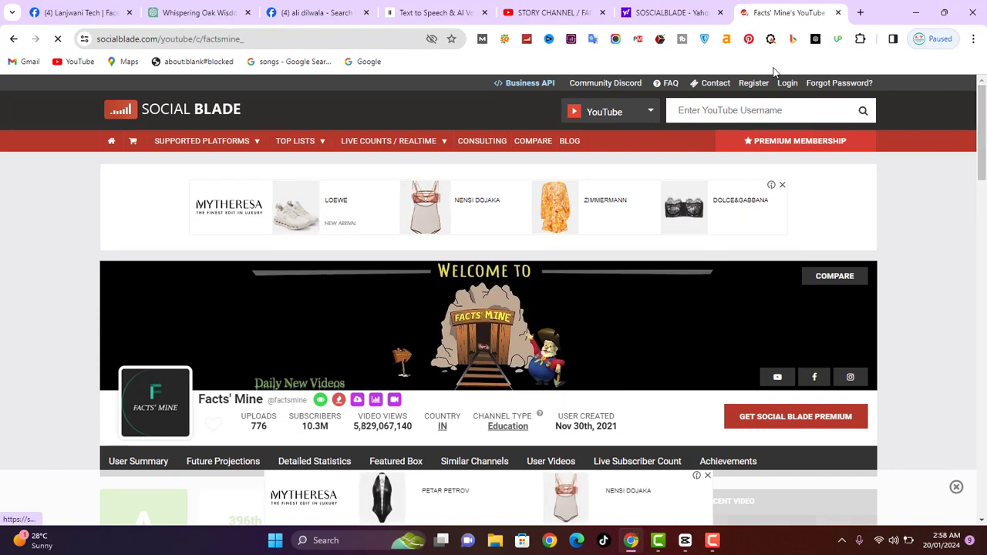
left_click(534, 13)
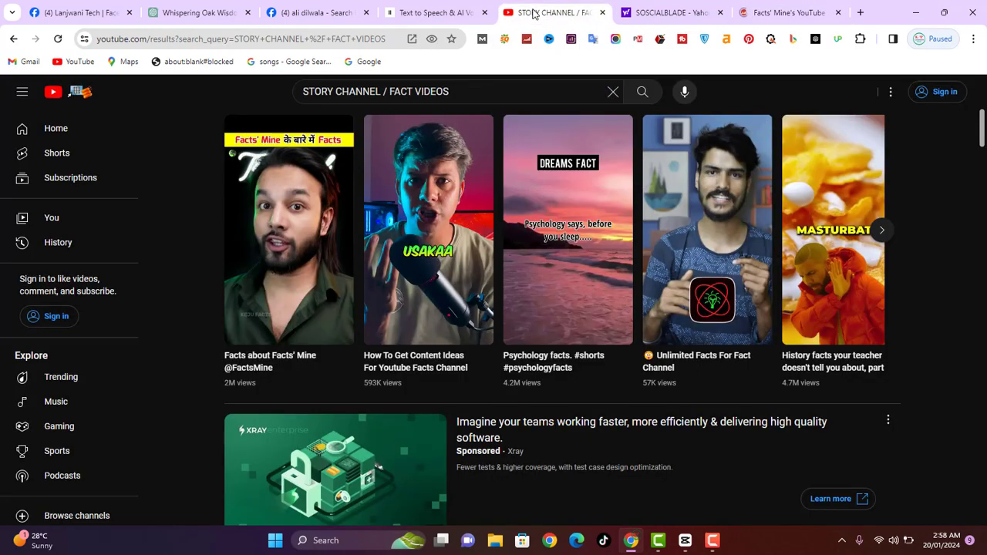
key("Down")
key("Down")
key("Down")
key("Down")
key("Down")
key("Down")
key("Down")
key("Down")
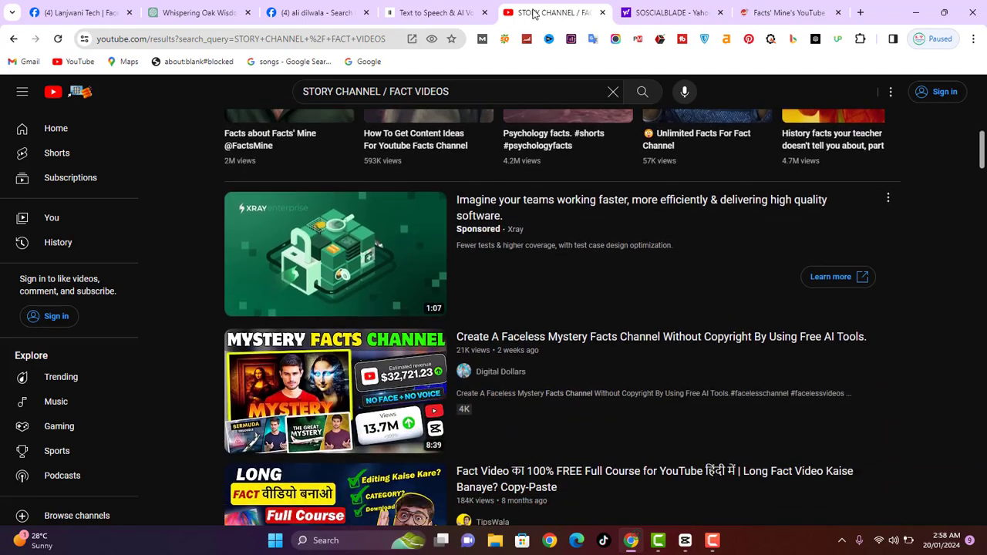
key("Down")
key("Down")
key("Down")
key("Down")
key("Down")
key("Down")
key("Down")
key("Down")
key("Down")
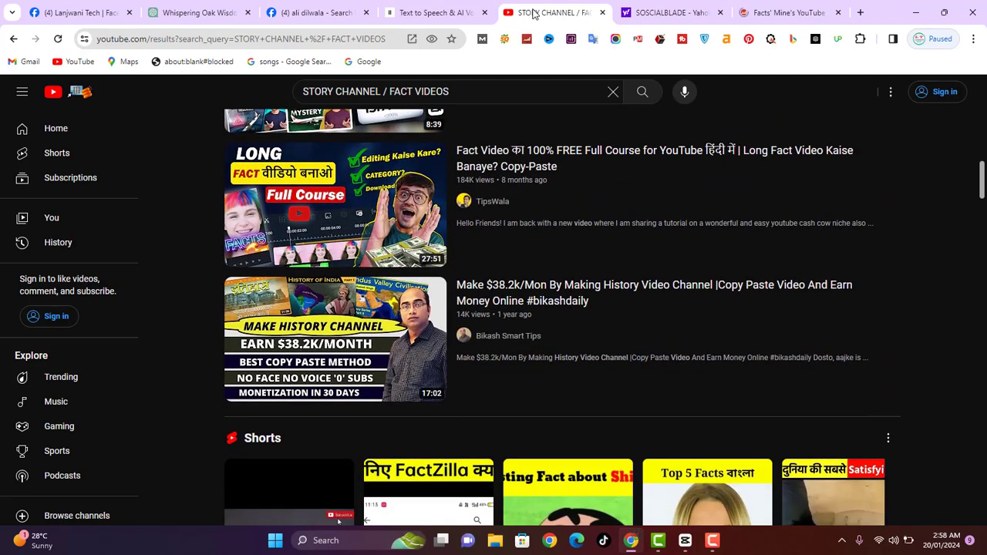
key("Down")
key("Down")
key("Down")
key("Down")
key("Down")
key("Down")
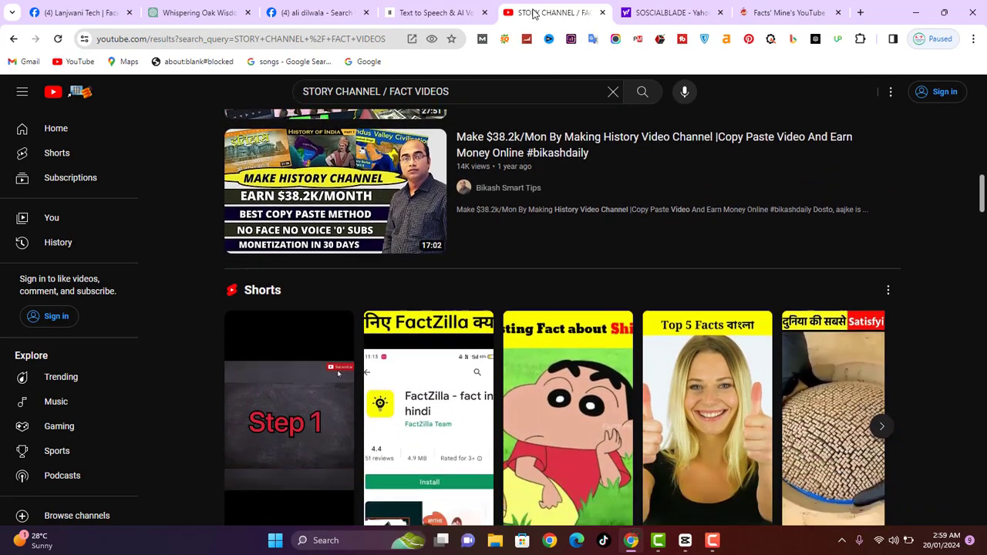
key("Down")
key("Down")
key("Down")
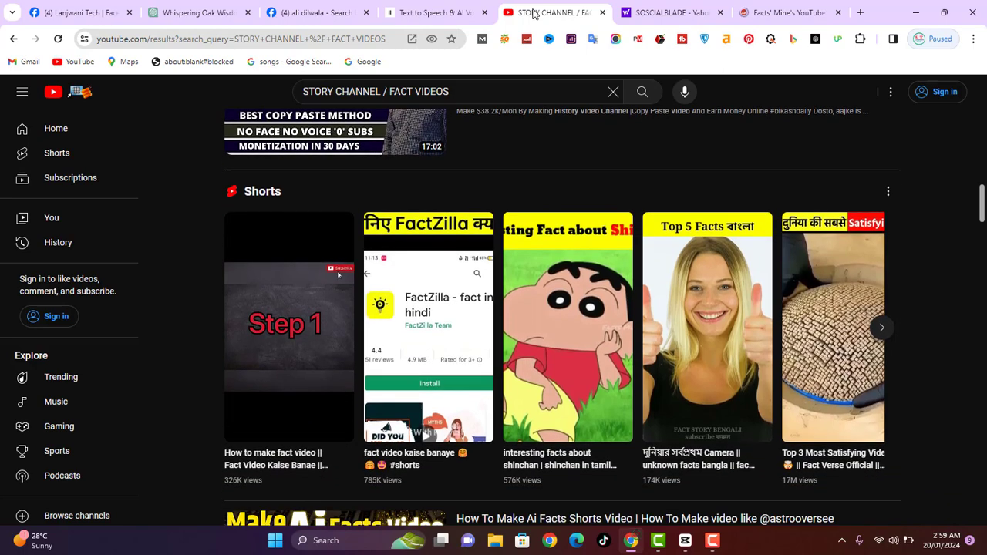
key("Down")
key("Down")
key("Down")
key("Down")
key("Down")
key("Down")
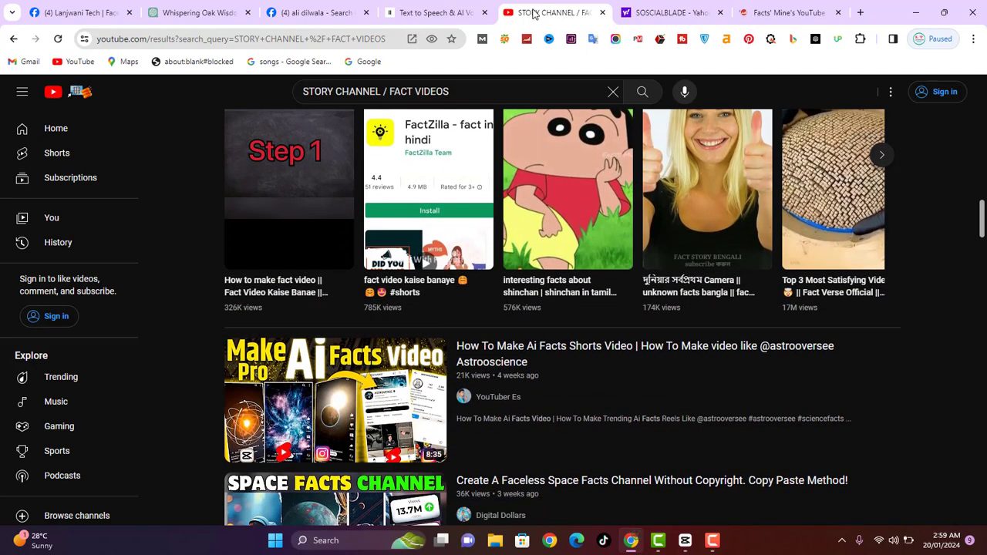
key("Down")
key("Down")
key("Down")
key("Down")
key("Down")
key("Down")
key("Down")
key("Down")
key("Down")
key("Down")
key("Down")
key("Down")
key("Down")
key("Down")
key("Down")
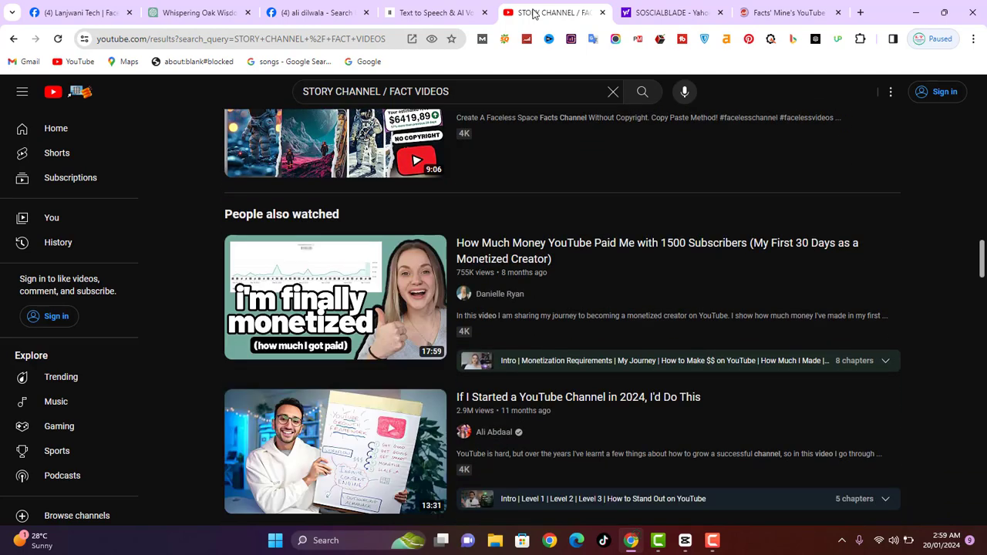
key("Down")
key("Down")
key("Down")
key("Down")
key("Down")
key("Down")
key("Down")
key("Down")
key("Down")
key("Down")
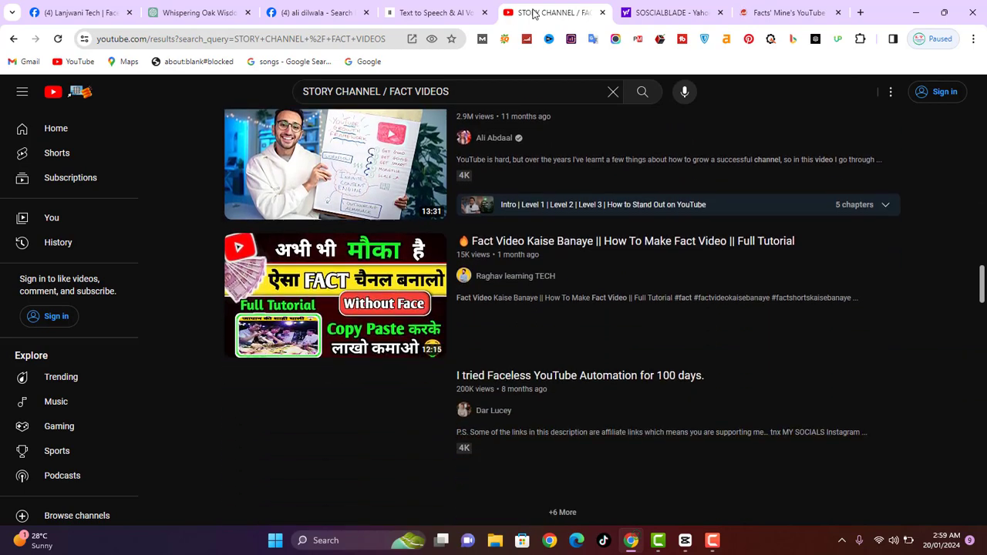
key("Down")
key("Down")
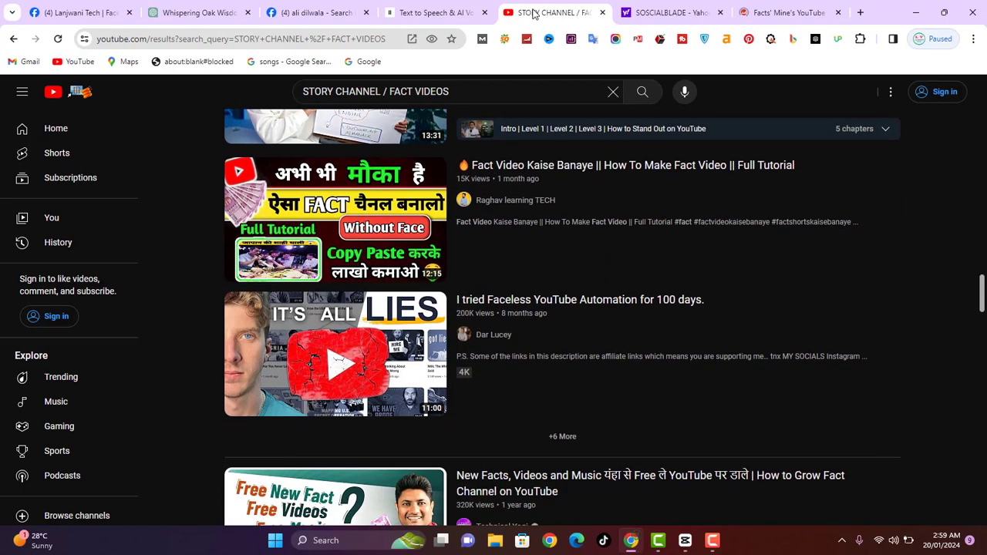
key("Down")
key("Down")
key("Down")
key("Down")
key("Down")
key("Down")
key("Down")
key("Down")
key("Down")
key("Down")
key("Down")
key("Down")
key("Down")
key("Down")
key("Down")
key("Down")
key("Down")
key("Down")
key("Down")
key("Down")
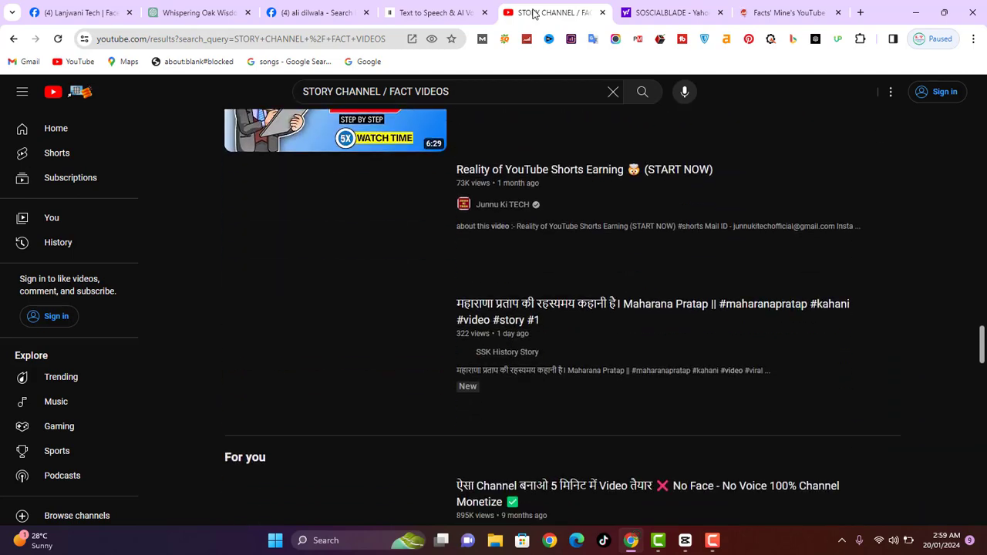
key("Down")
key("Down")
key("Down")
key("Down")
key("Down")
key("Down")
key("Down")
key("Down")
key("Down")
key("Down")
key("Down")
key("Down")
key("Down")
key("Down")
key("Down")
key("Down")
key("Down")
key("Down")
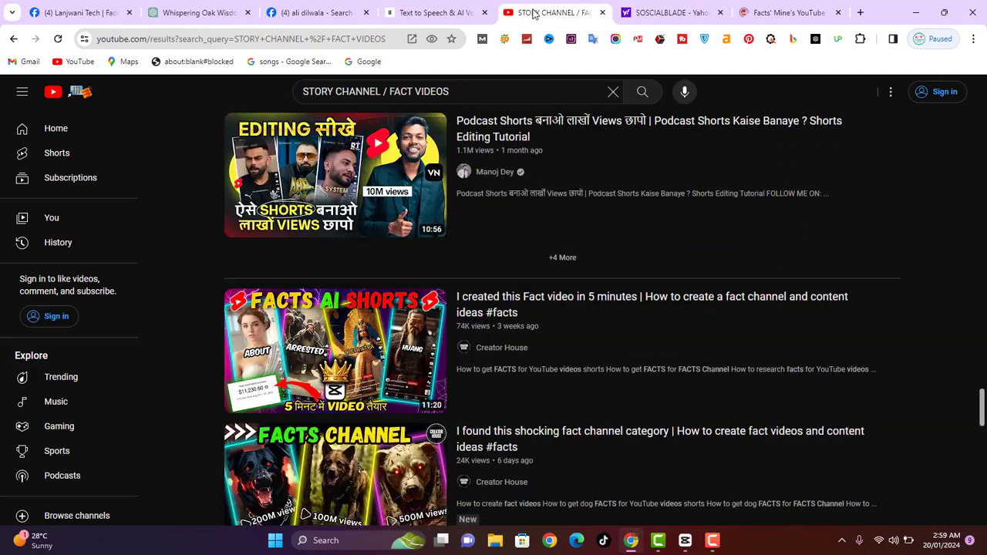
key("Down")
key("Down")
key("Down")
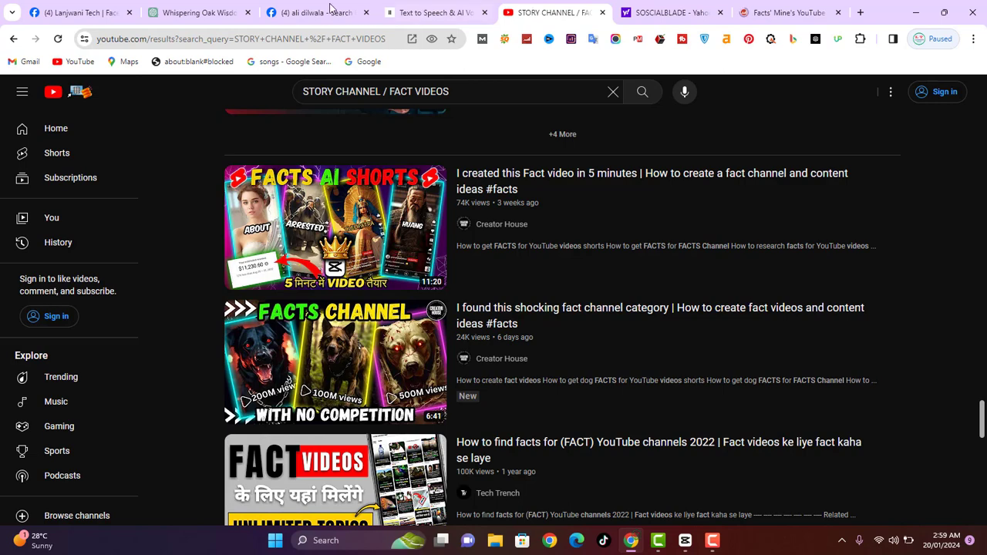
Switch to the Whispering Oak chat in ChatGPT and review the moral story prompt and the start of its script
left_click(218, 12)
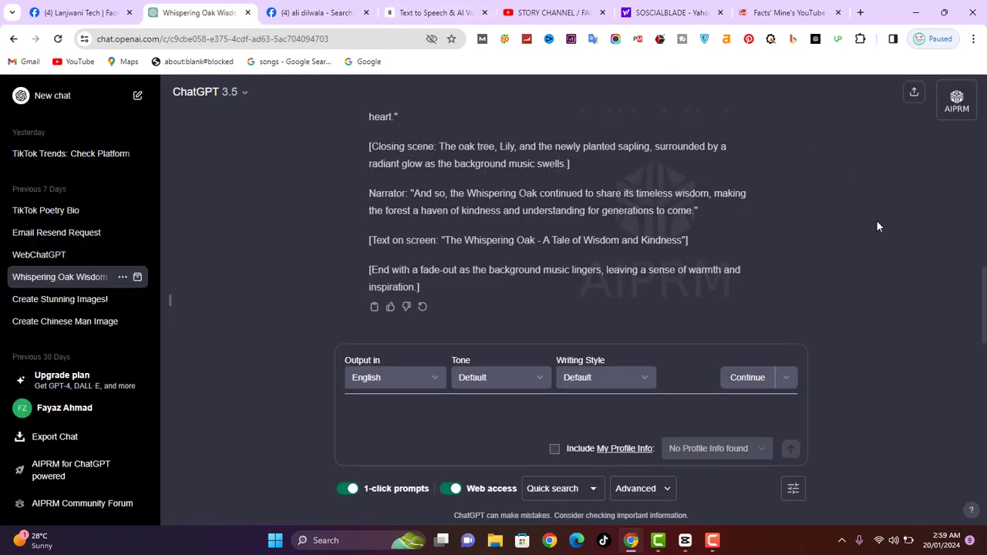
left_click_drag(984, 298, 986, 100)
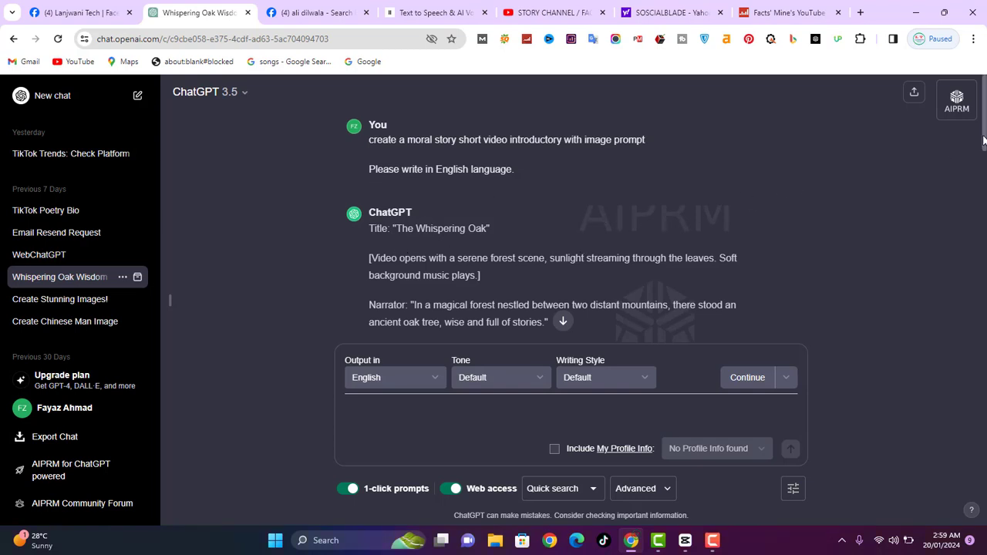
scroll(555, 309, "down", 2)
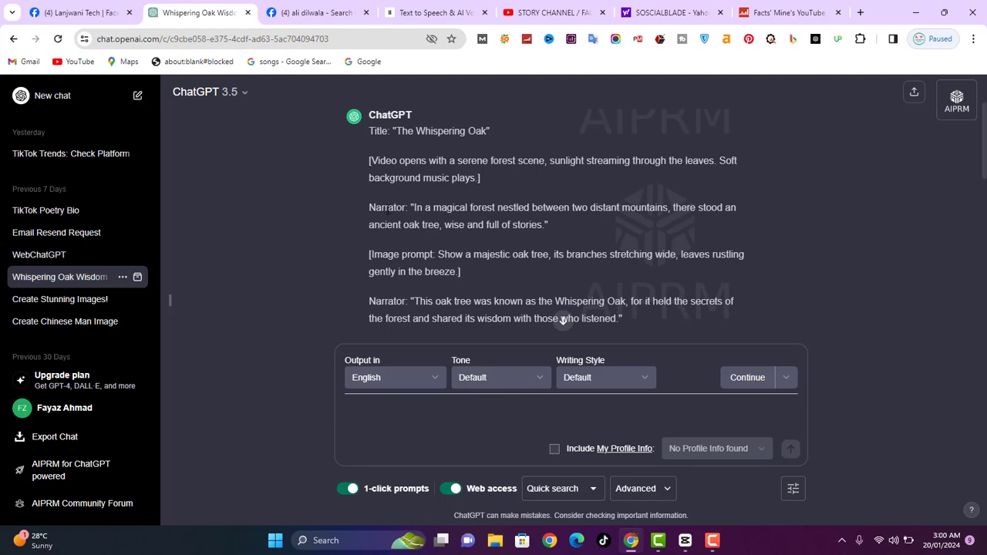
triple_click(385, 207)
key("ctrl+c")
double_click(401, 208)
left_click(401, 208)
double_click(417, 207)
left_click_drag(417, 207, 433, 208)
left_click(432, 12)
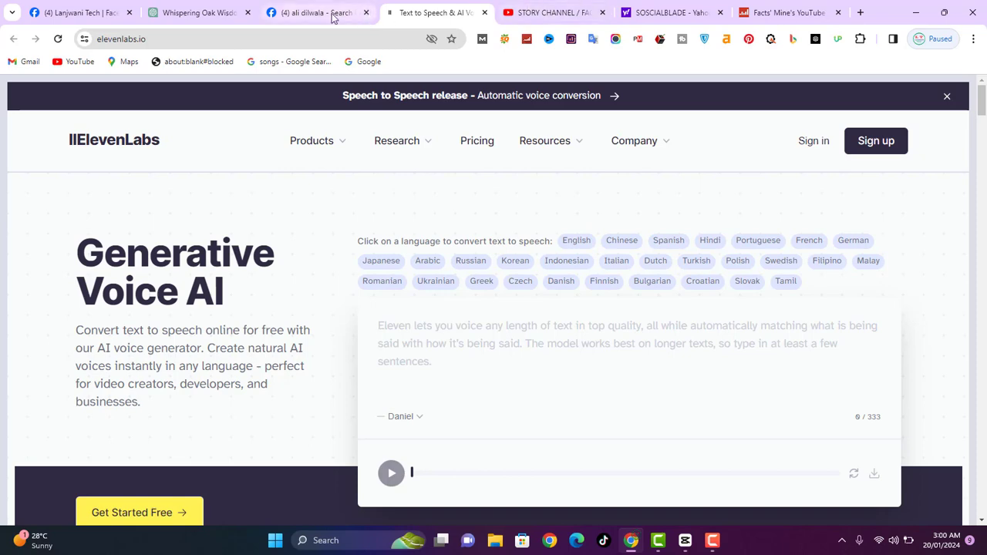
Copy the first narrator line, starting "In a magical forest", from the ChatGPT script into the ElevenLabs text-to-speech box
left_click(199, 12)
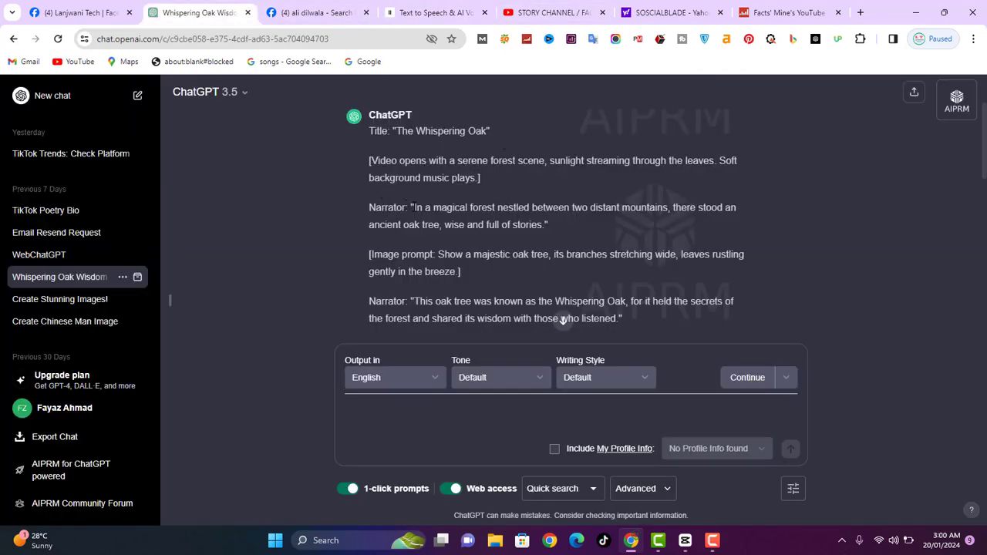
left_click_drag(413, 208, 546, 226)
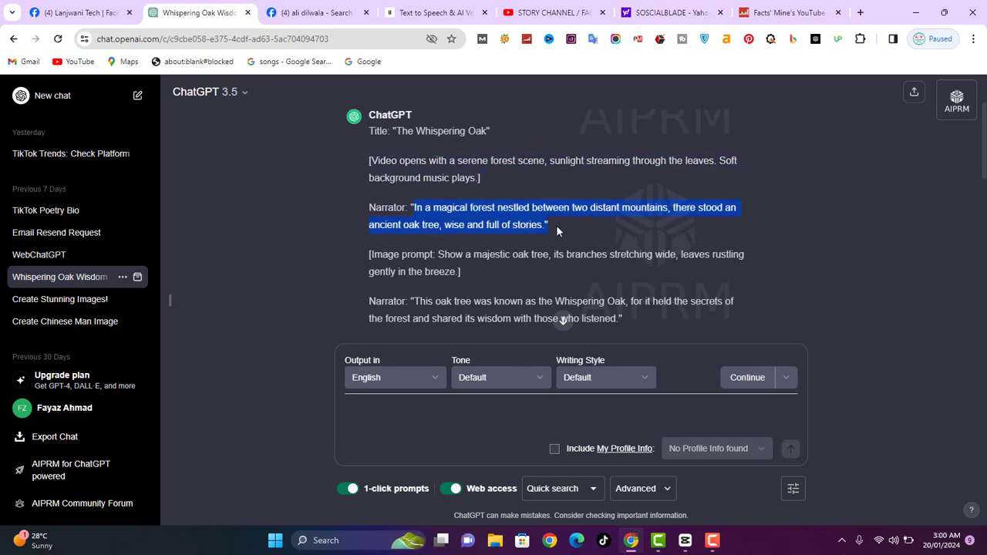
left_click(440, 11)
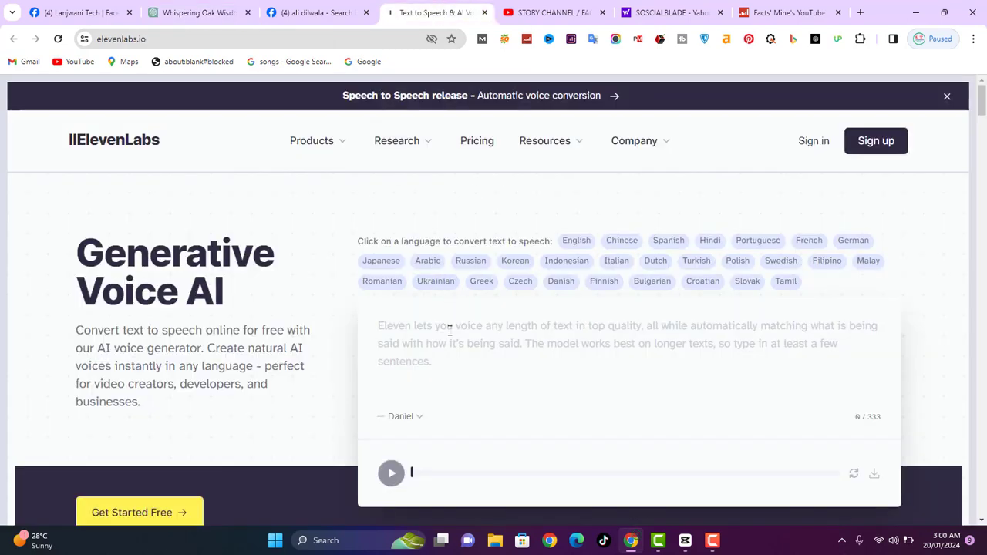
key("ctrl+v")
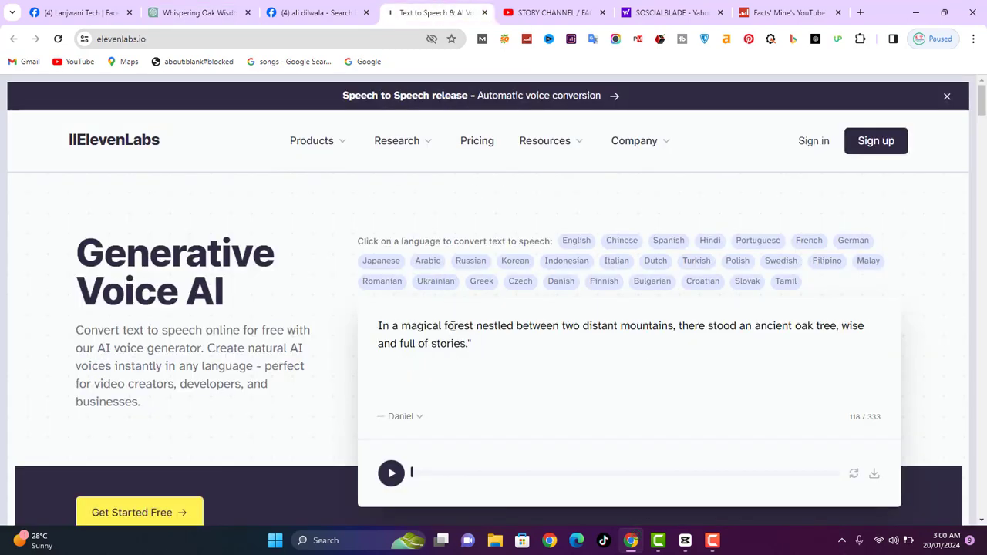
Generate and preview the narration with the Daniel voice, and download the audio
left_click(415, 424)
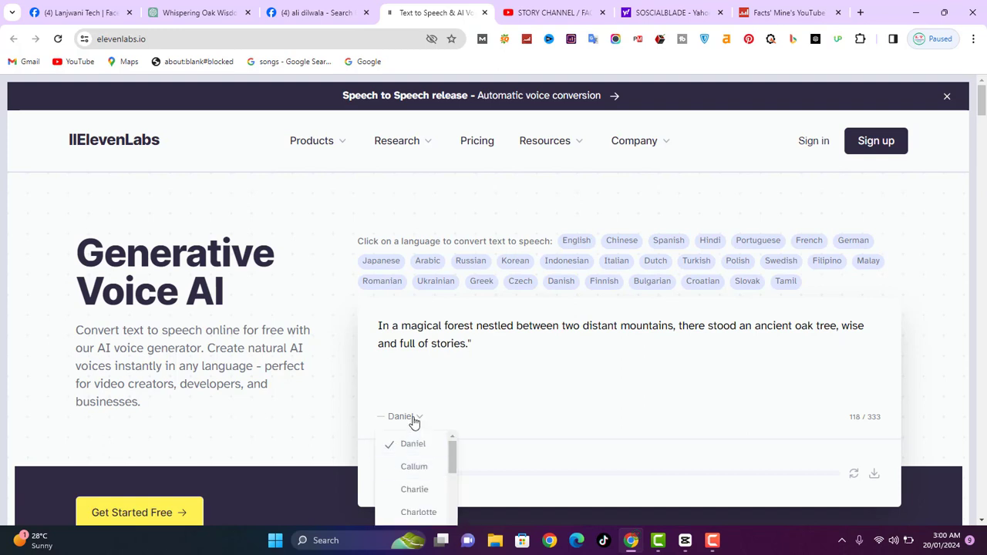
left_click(470, 389)
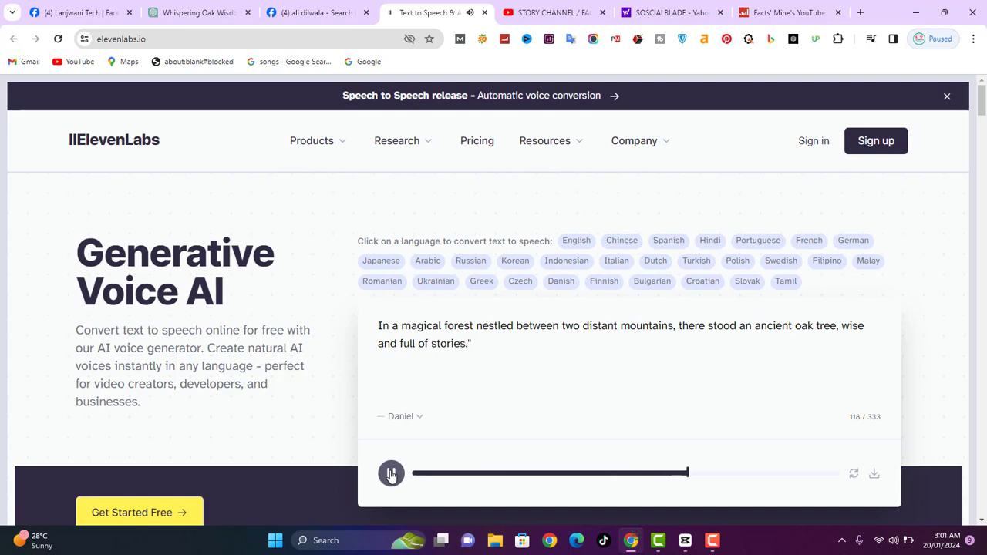
left_click(391, 474)
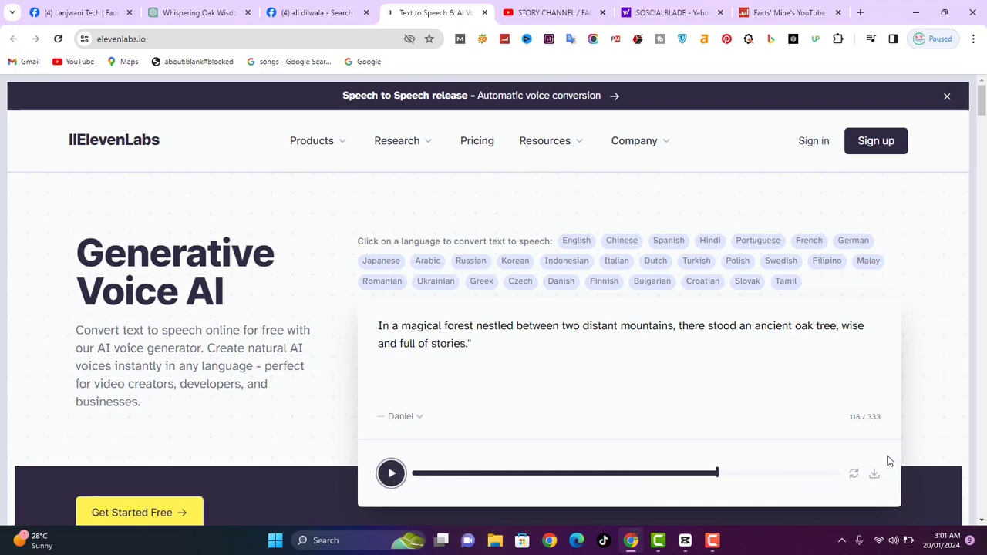
left_click(874, 475)
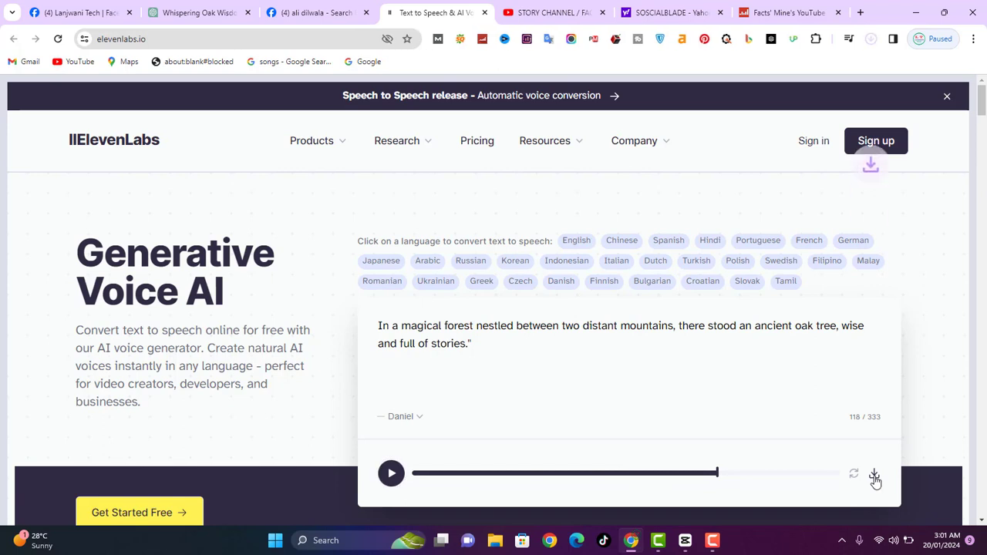
Open the downloaded ElevenLabs narration in the media player, close it, and show the file in the maximized Downloads folder
left_click(872, 43)
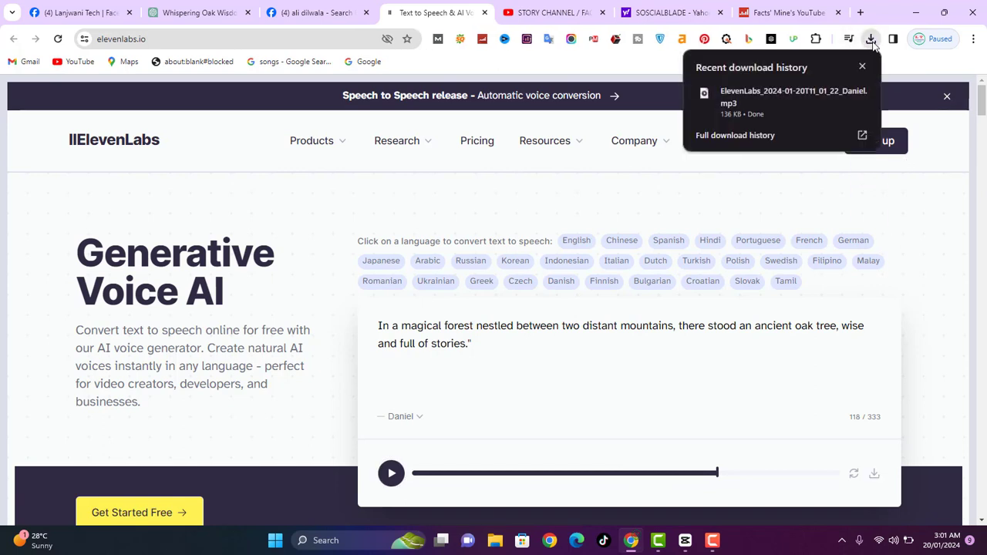
left_click(804, 91)
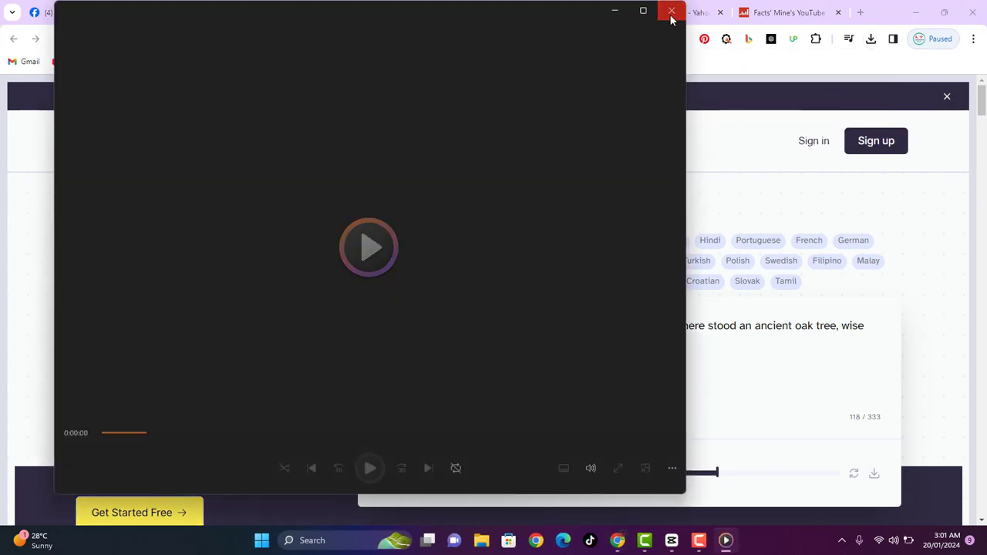
left_click(671, 13)
left_click(872, 42)
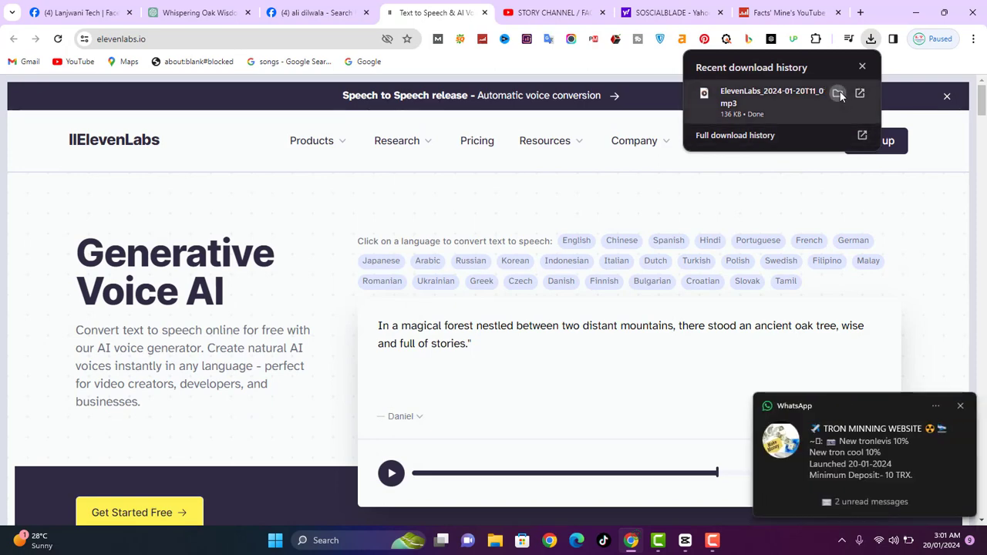
left_click(839, 93)
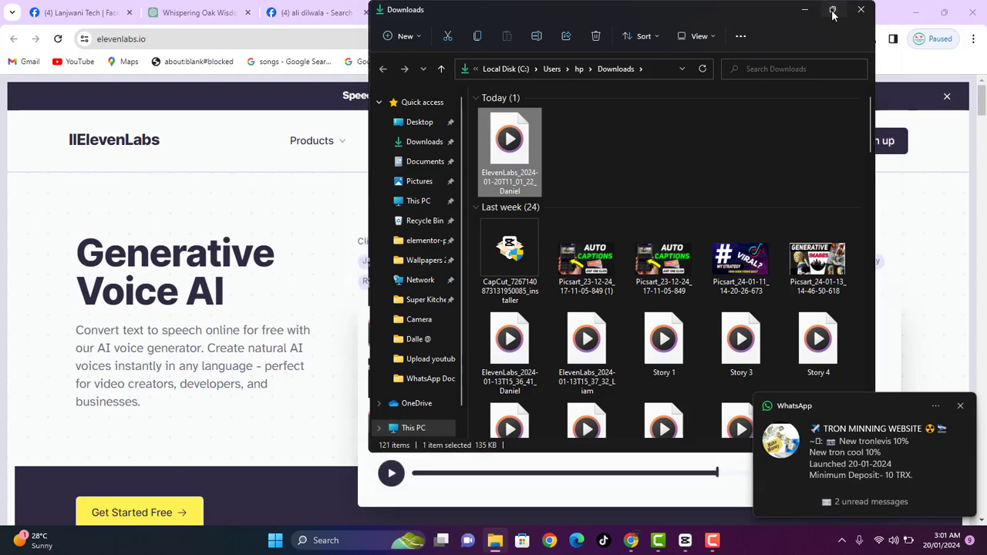
left_click(831, 9)
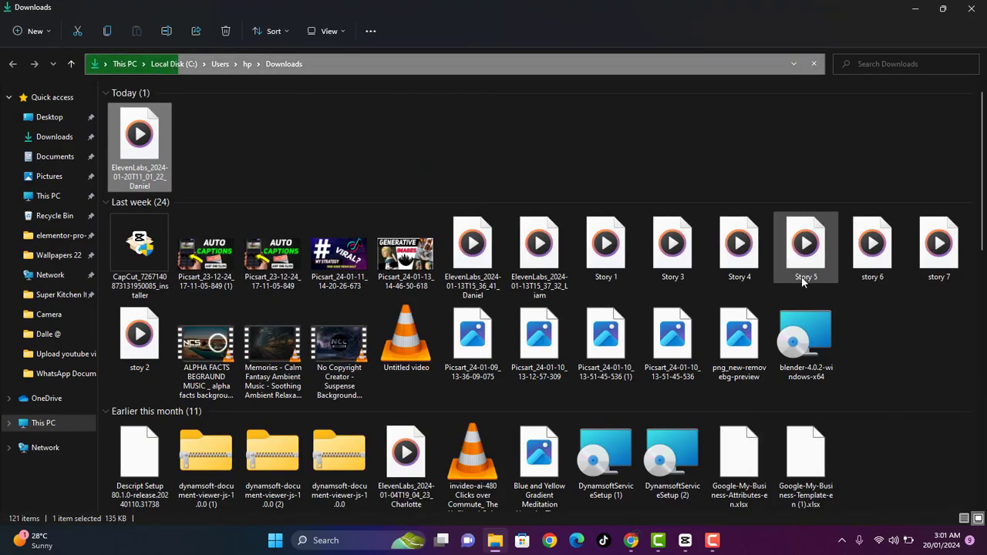
Look through the numbered story audio files, open story 6 in the media player, close it and return to ElevenLabs
left_click(618, 275)
left_click(671, 274)
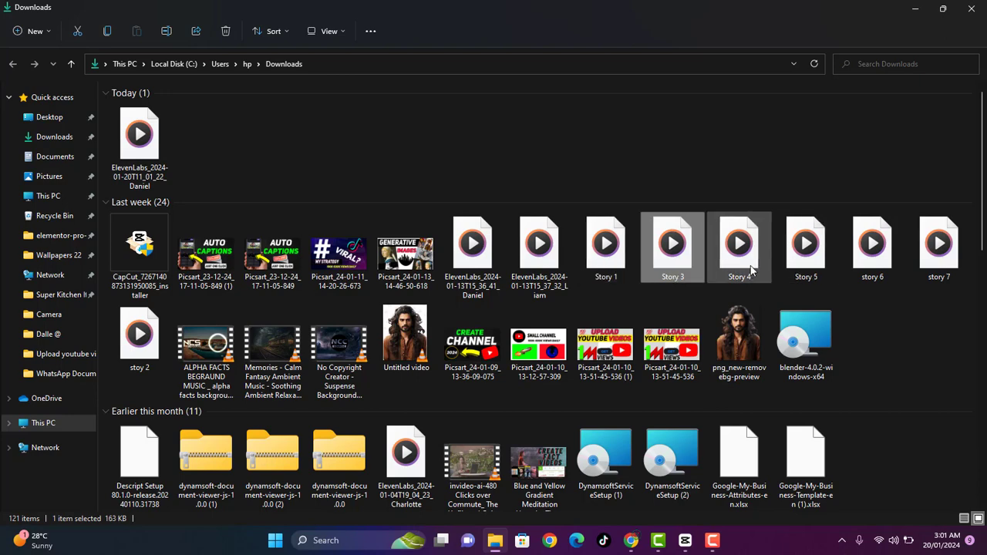
left_click(744, 266)
key("Right")
key("Right")
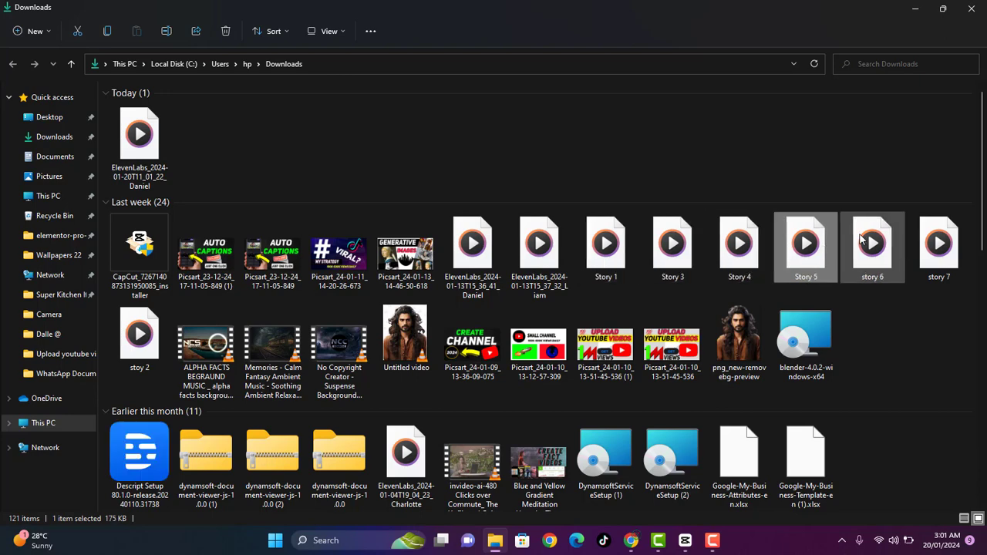
double_click(862, 240)
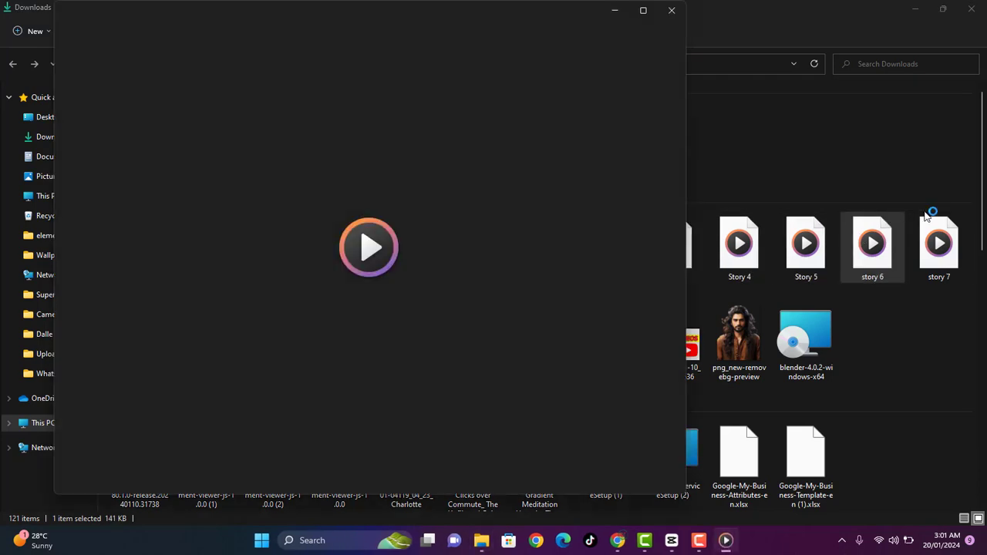
left_click(670, 13)
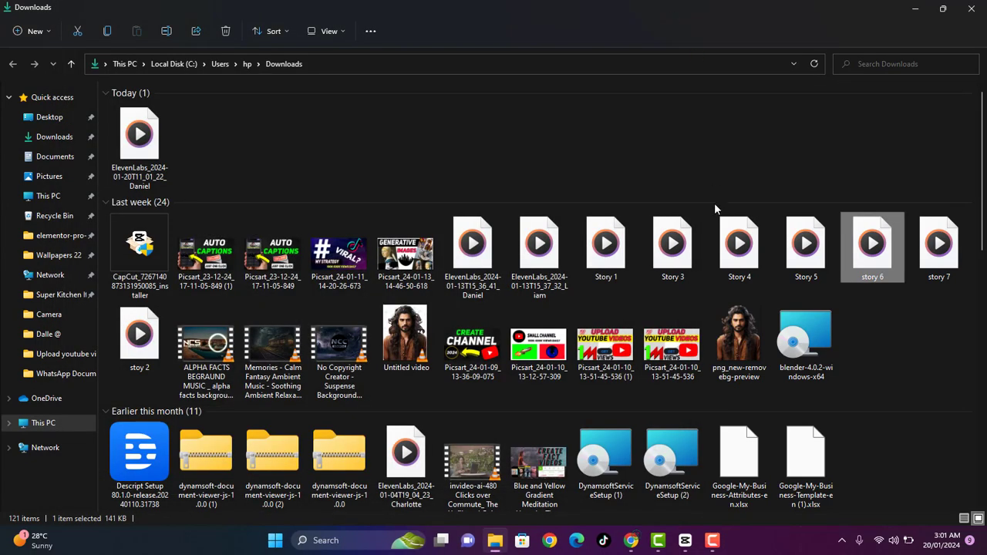
left_click(634, 546)
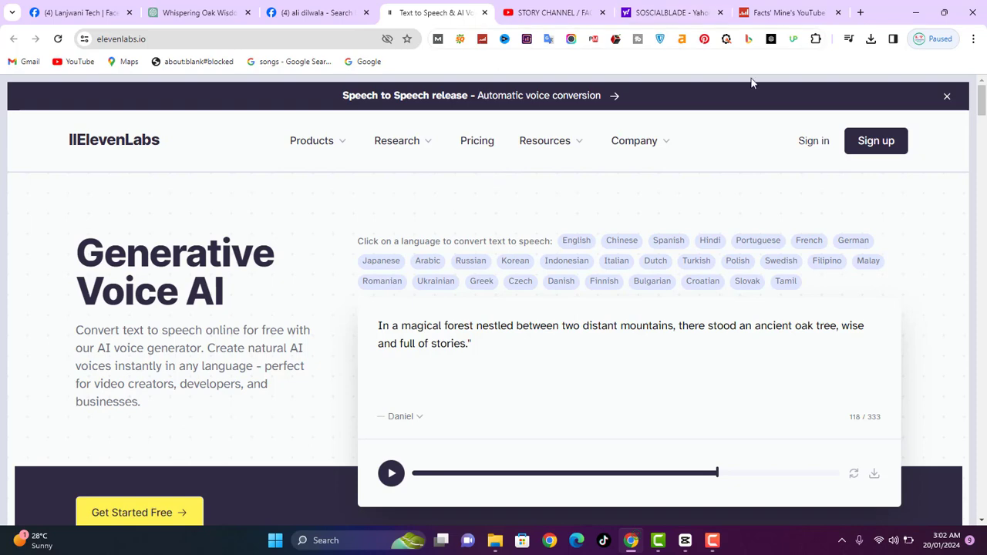
Search for "leonardo ai" in a new browser tab and open the Leonardo.Ai website from the results
left_click(862, 12)
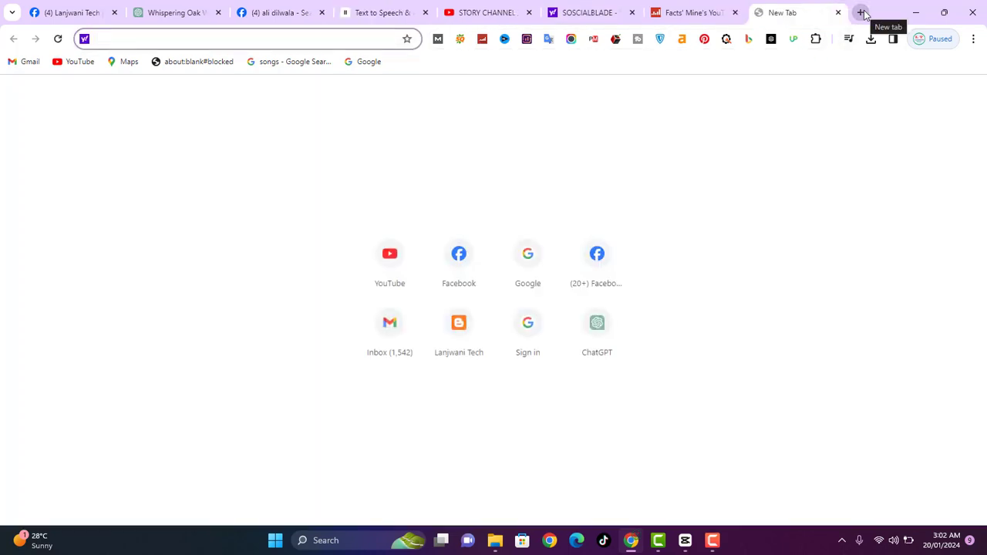
type("li")
key("BackSpace")
key("BackSpace")
type("eo")
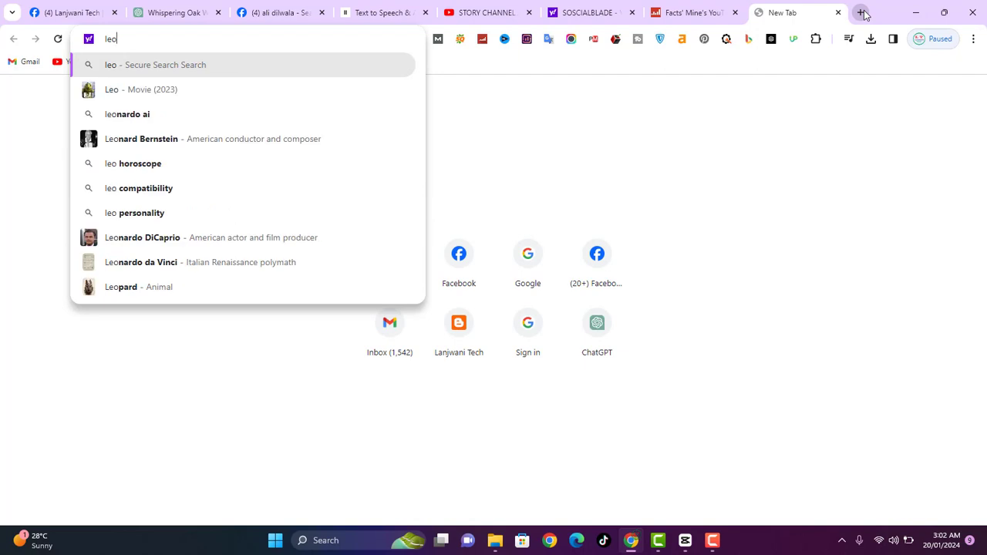
left_click(272, 114)
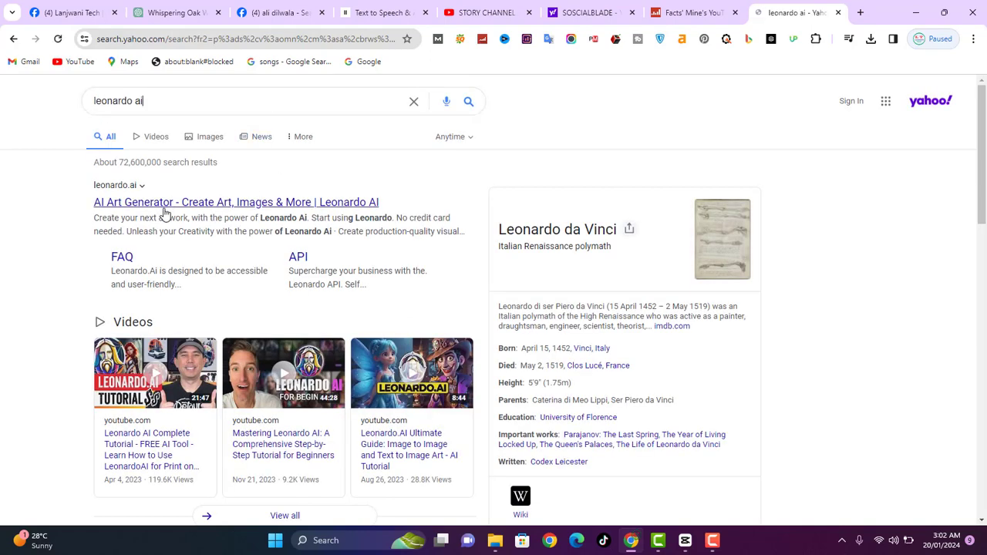
left_click(164, 212)
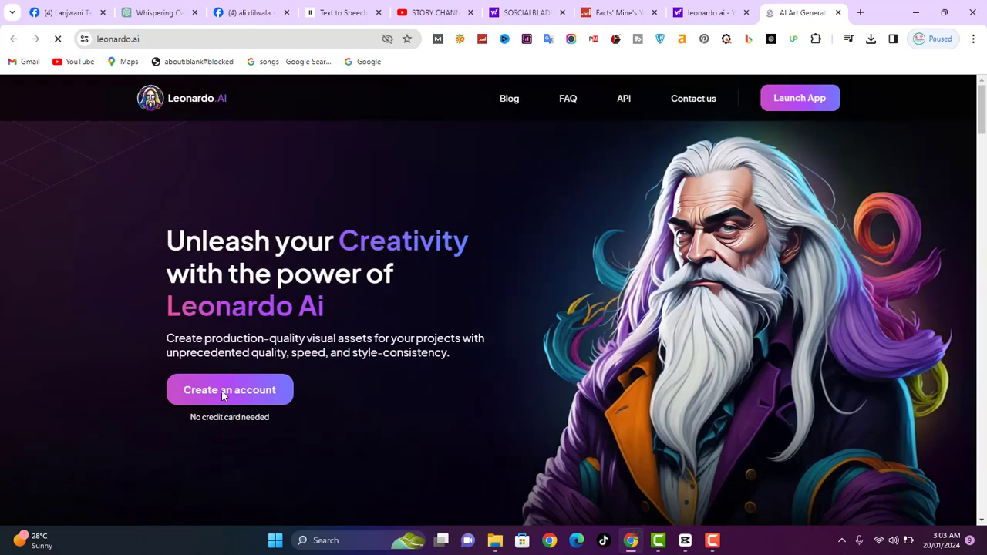
Start creating a Leonardo.Ai account with Google, choosing the saved Google account and going to its password field
left_click(238, 391)
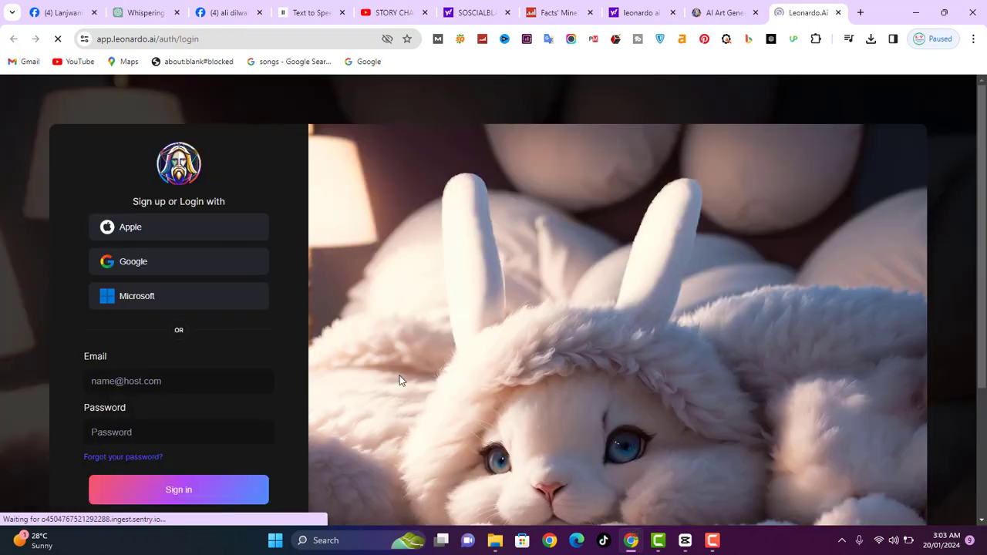
left_click(172, 267)
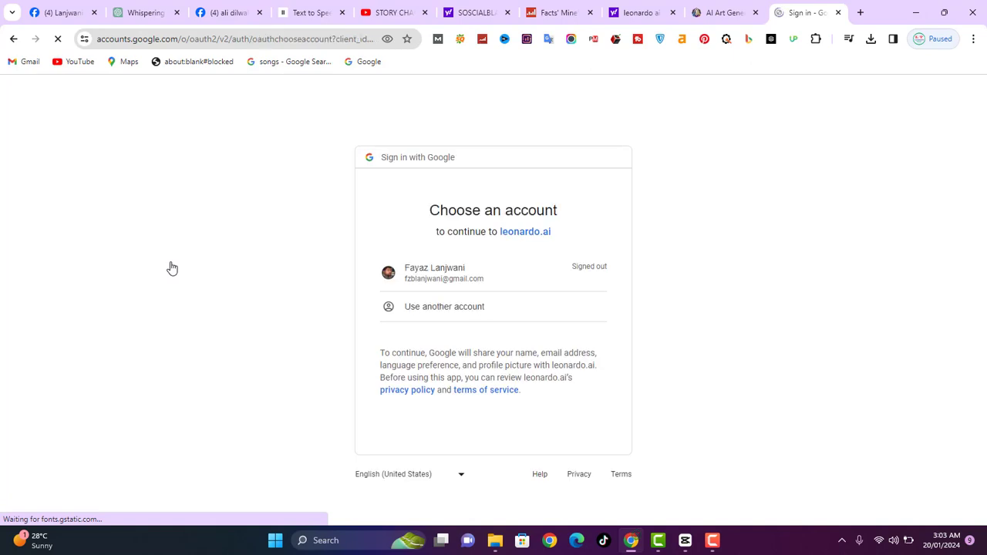
left_click(447, 284)
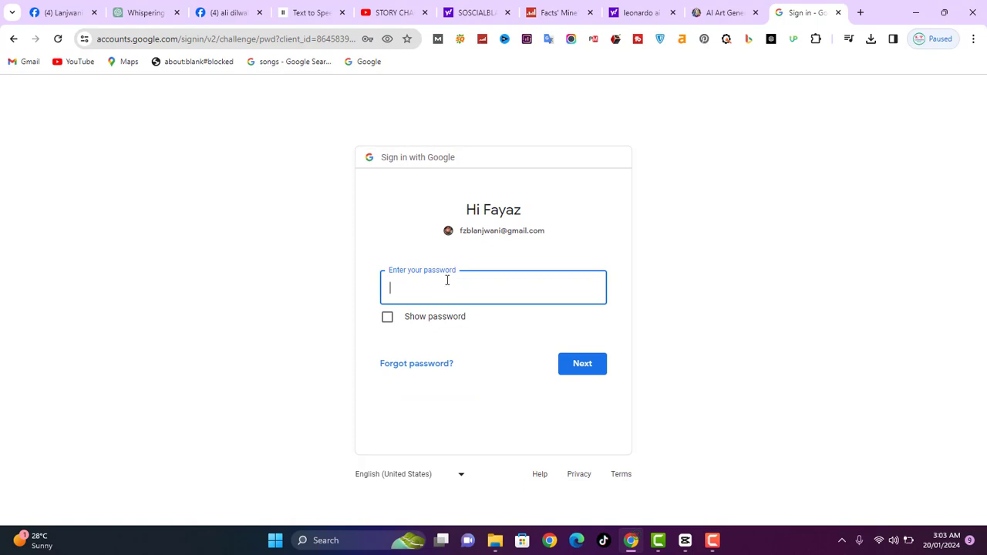
left_click(447, 281)
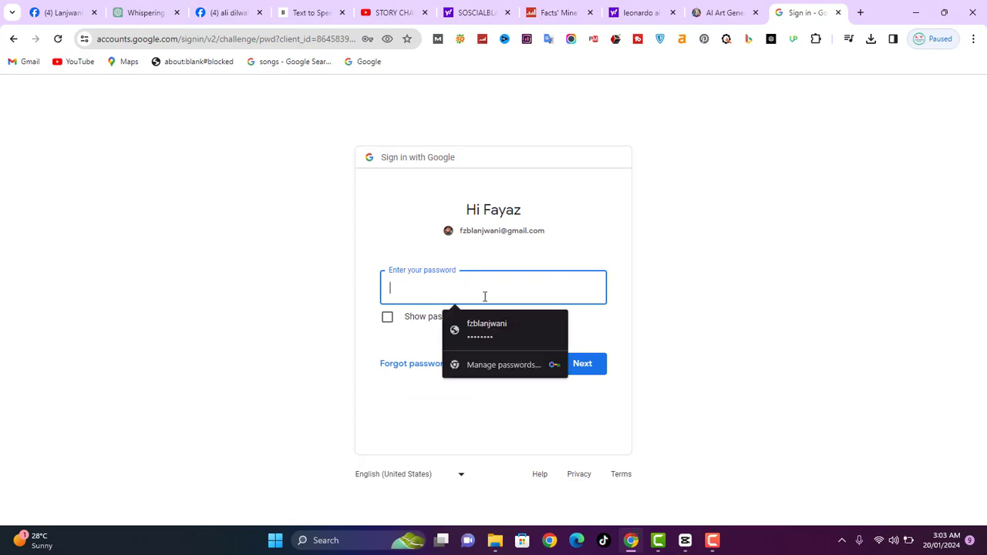
Search for "dalle 3" in a new tab, open OpenAI's DALL·E 3 page and try it in ChatGPT
left_click(860, 13)
type("da")
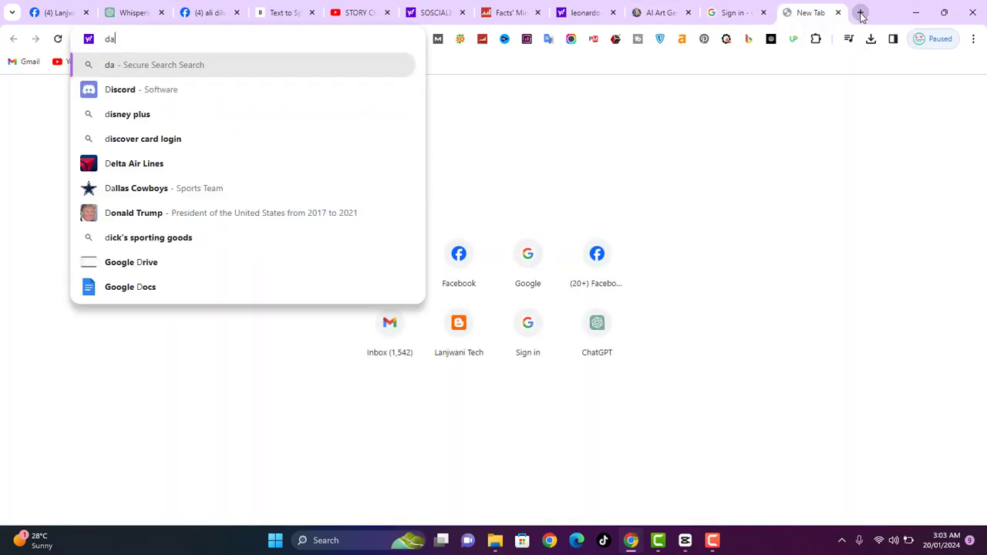
type("lle")
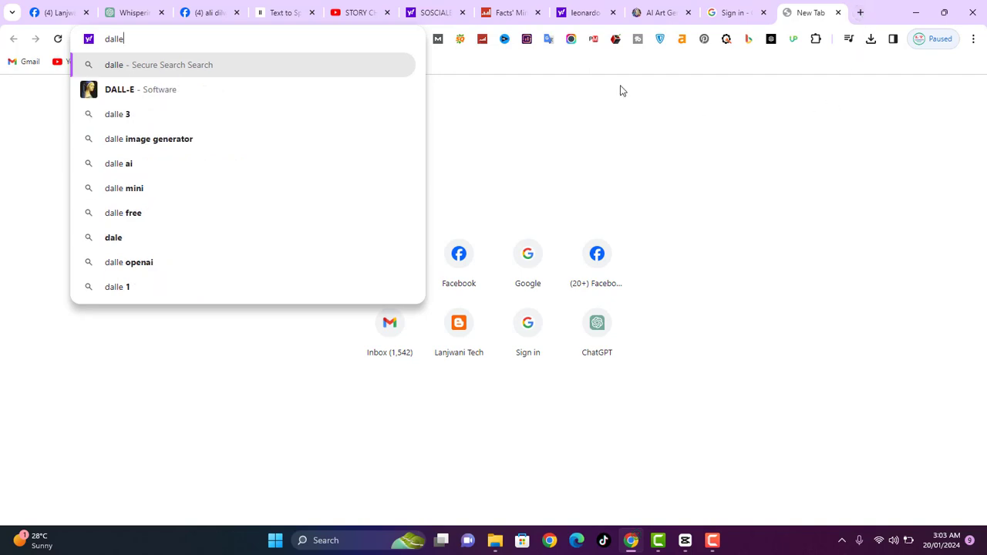
left_click(368, 112)
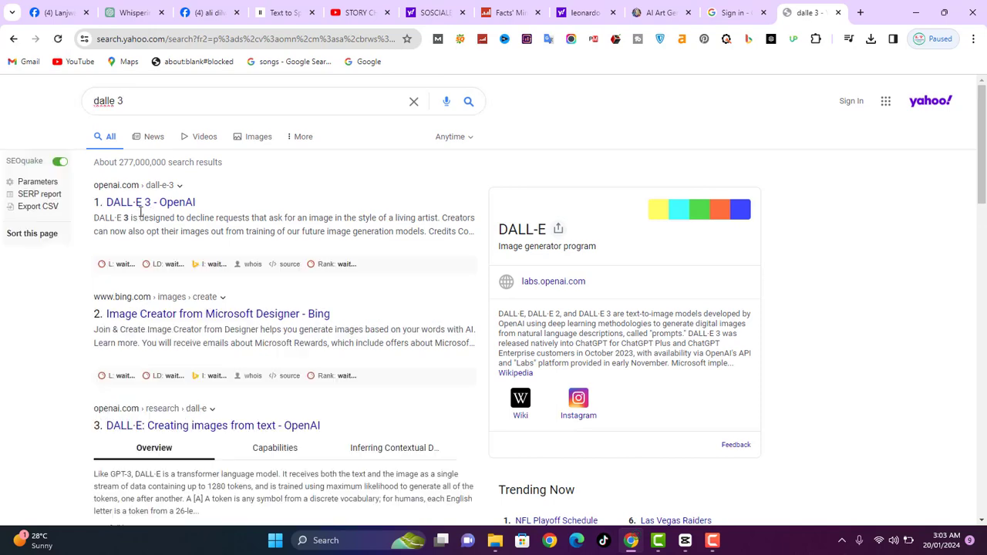
left_click(141, 207)
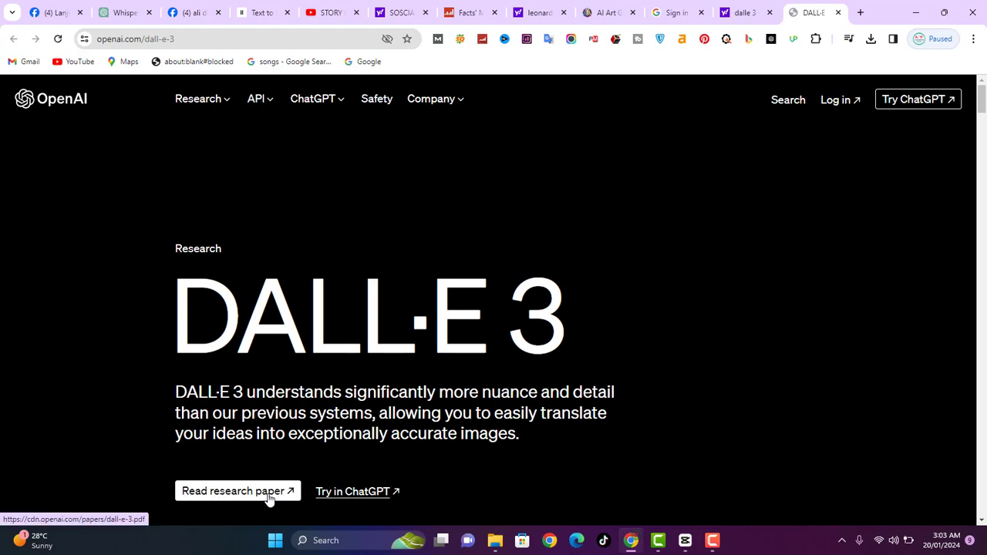
left_click(361, 499)
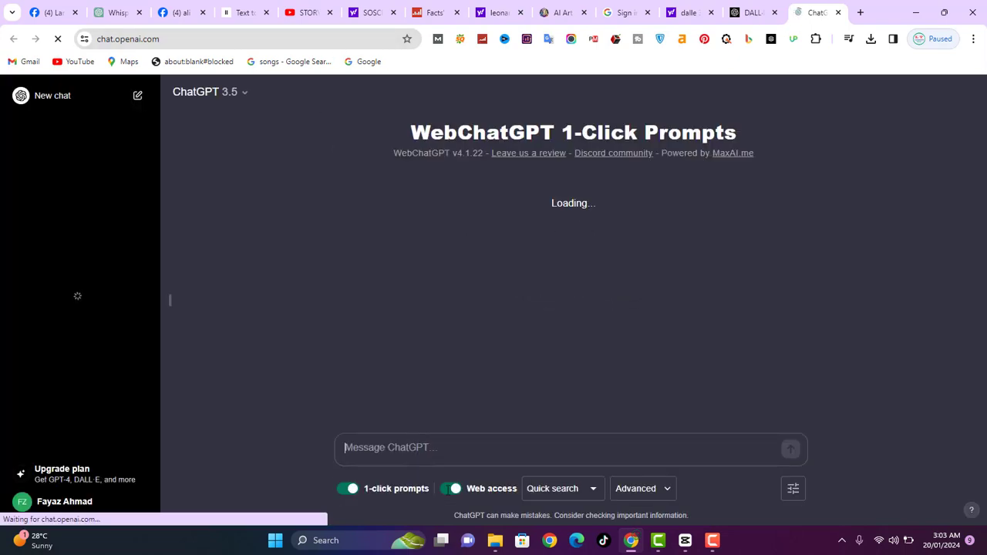
Begin a message in the new ChatGPT chat with "suggest me image prompt" followed by a quotation mark
type("sugge")
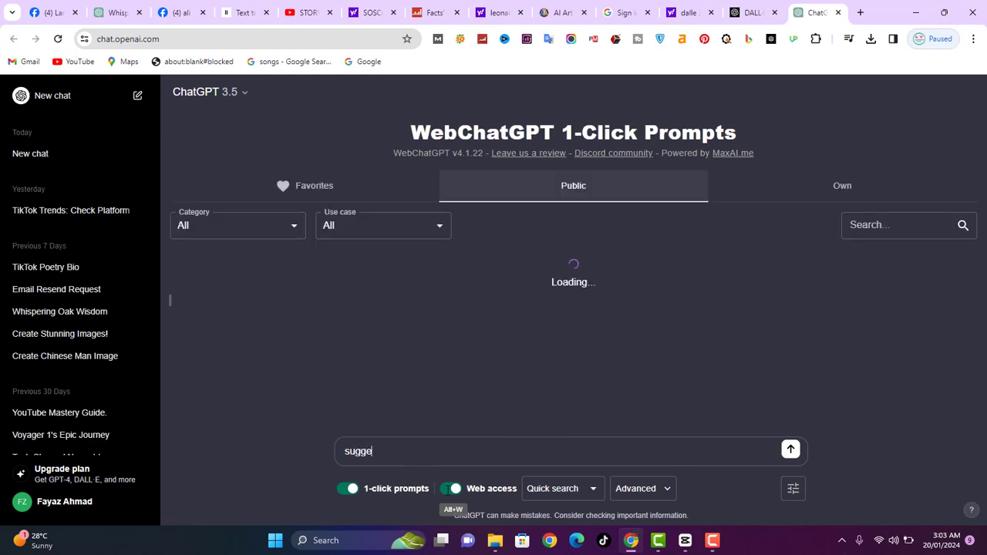
type("st me ")
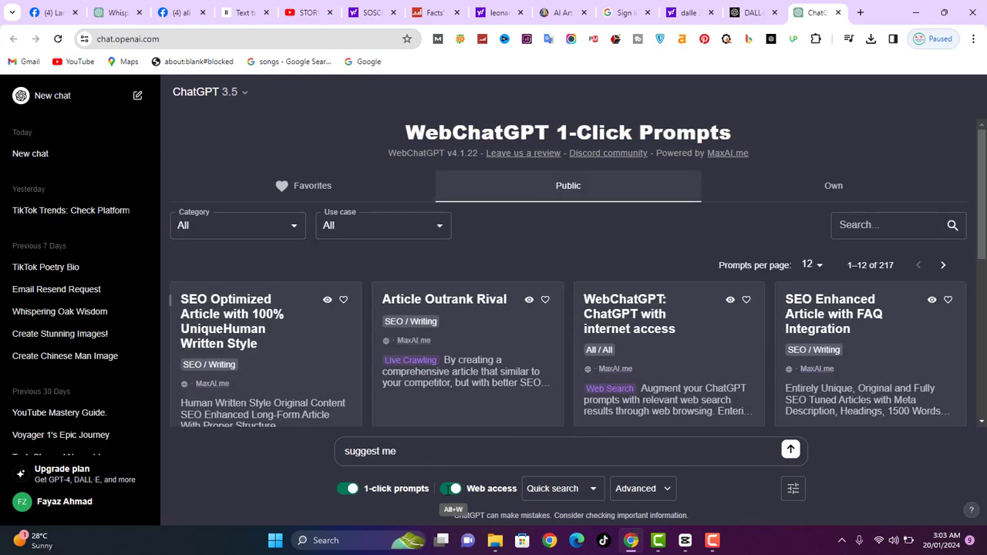
type("image prompt'")
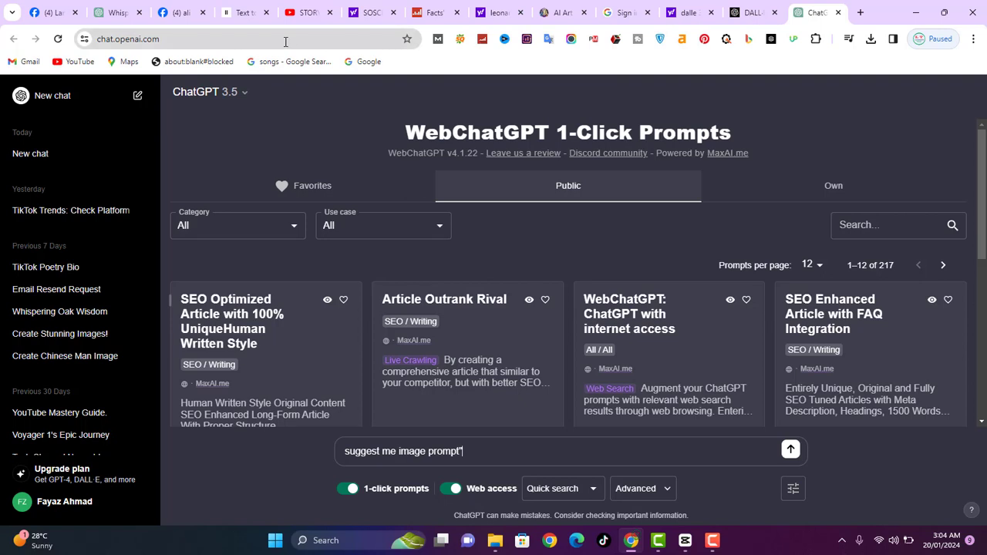
Copy "forest scene, sunlight streaming through the leaves" from the opening scene description of the Whispering Oak script
left_click(117, 13)
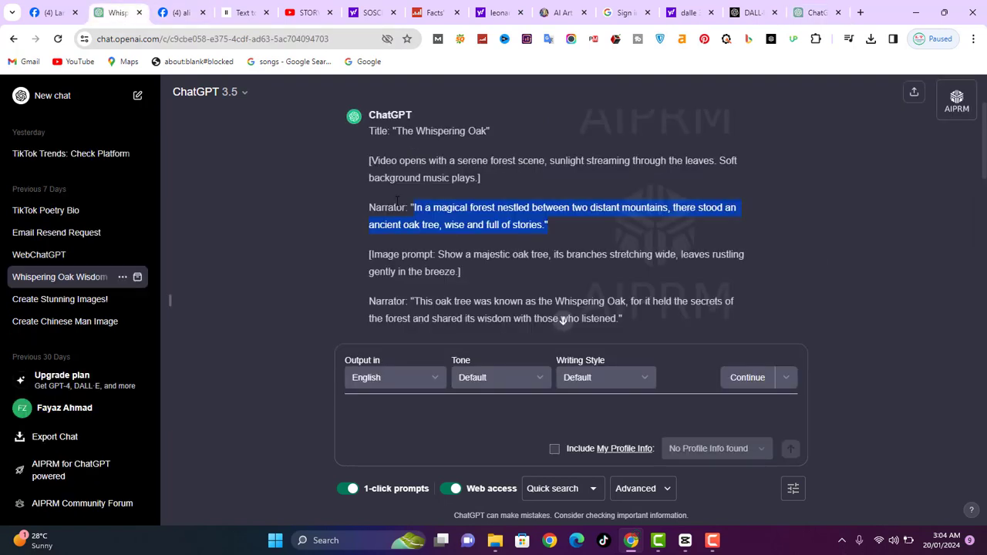
left_click(371, 161)
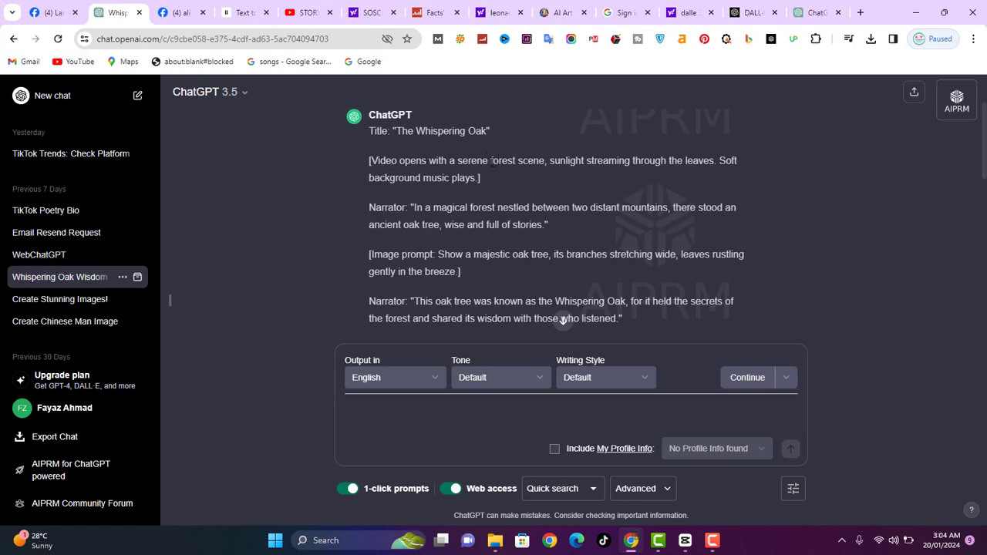
double_click(501, 161)
left_click_drag(501, 161, 694, 158)
key("ctrl+c")
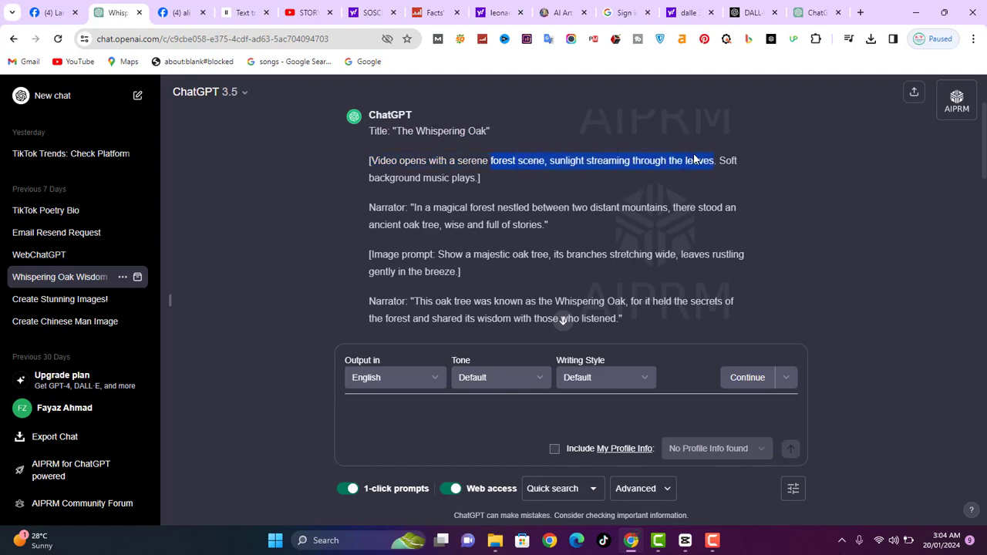
Dismiss the AIPRM extension notice, add the copied forest scene description to the image prompt request, and send it to ChatGPT
left_click(815, 12)
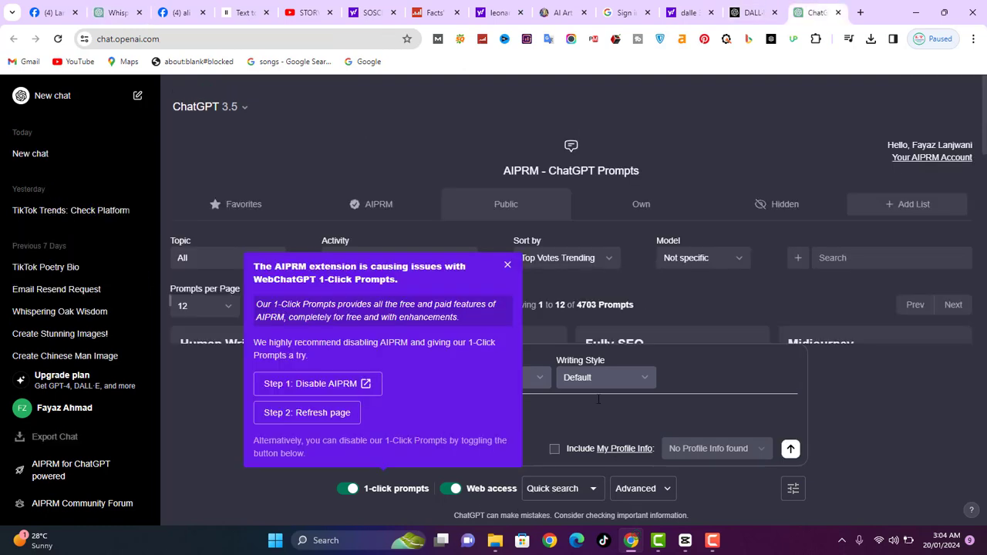
left_click(507, 265)
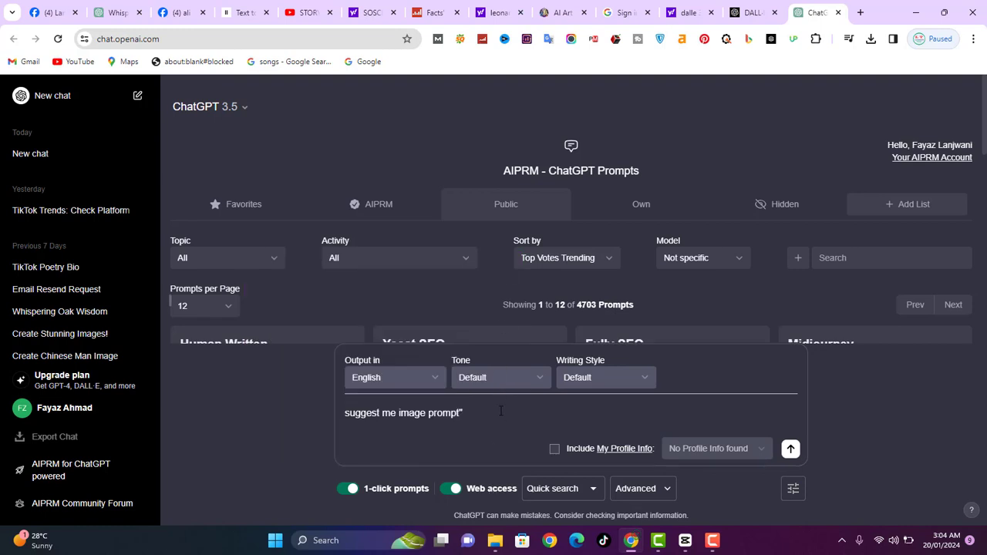
key("ctrl+v")
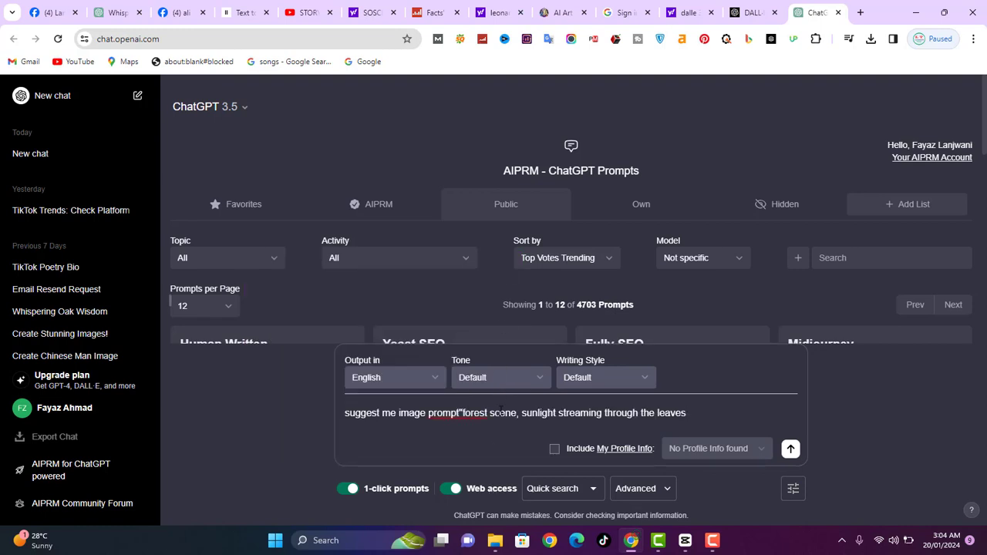
key("Return")
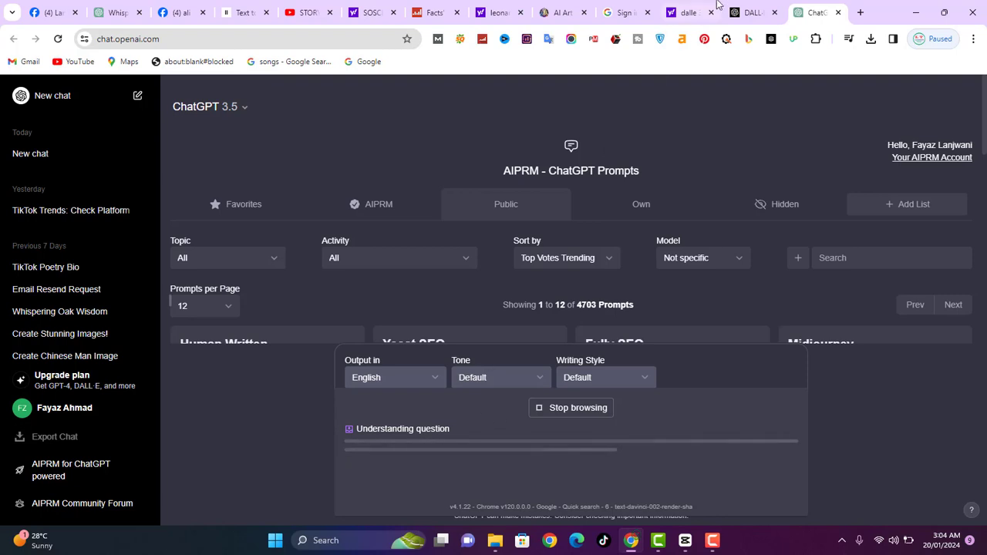
Close the DALL·E 3 page, search for "dalle 3 image generator" in a new tab and open Bing's Image Creator
left_click(752, 13)
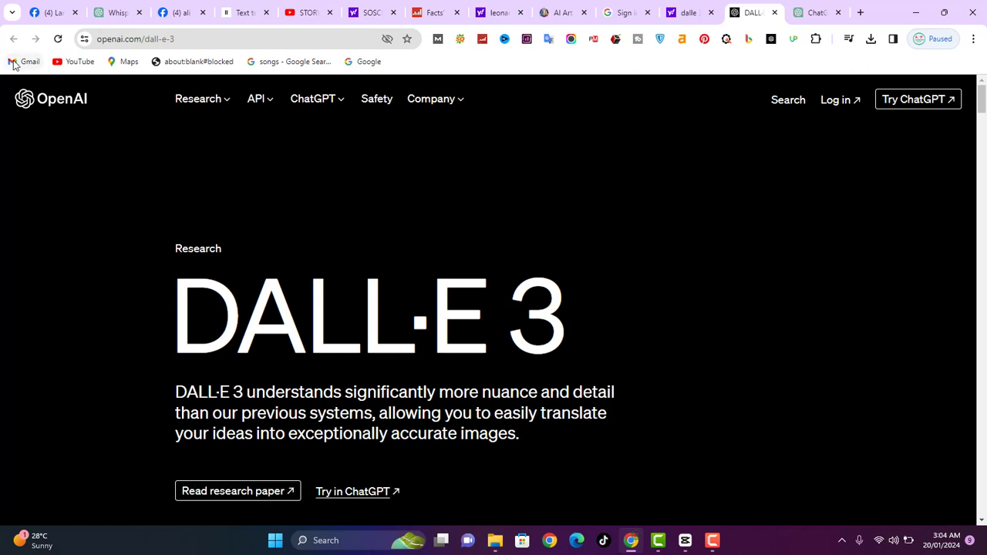
left_click(775, 14)
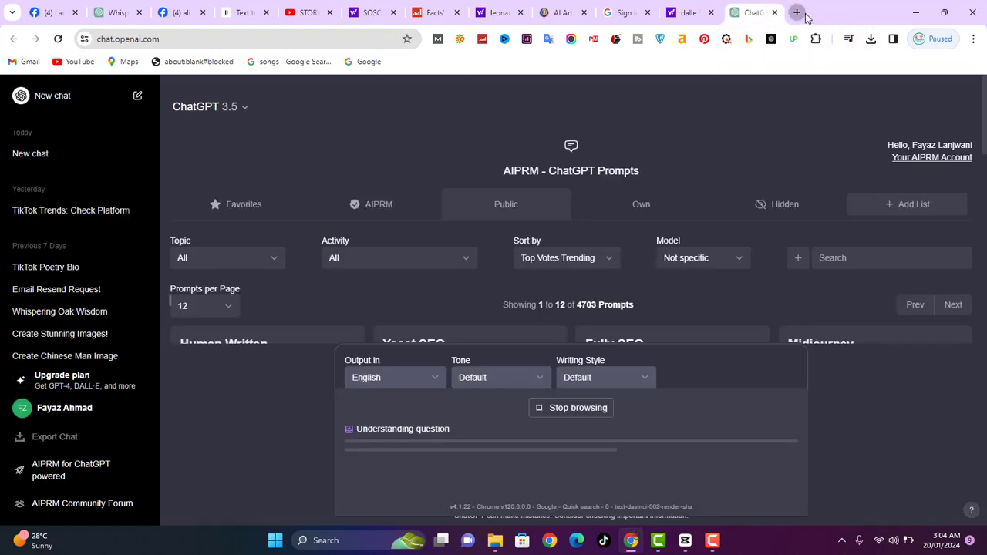
left_click(797, 13)
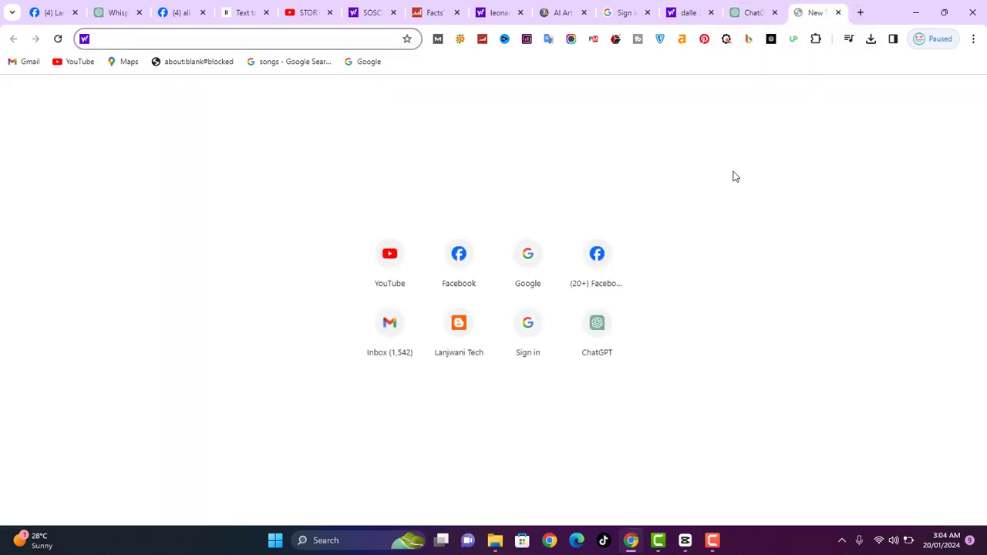
type("da")
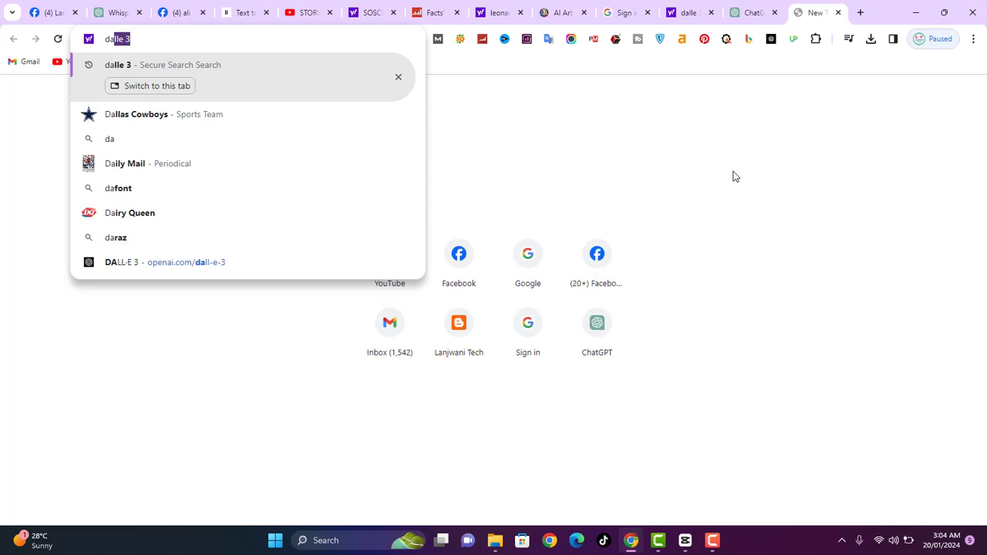
type("lle 3")
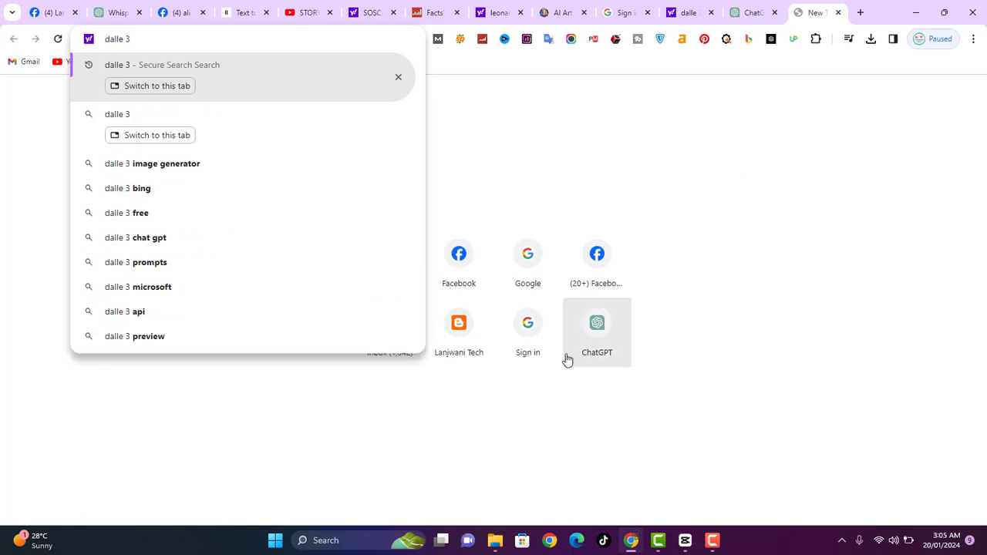
left_click(220, 165)
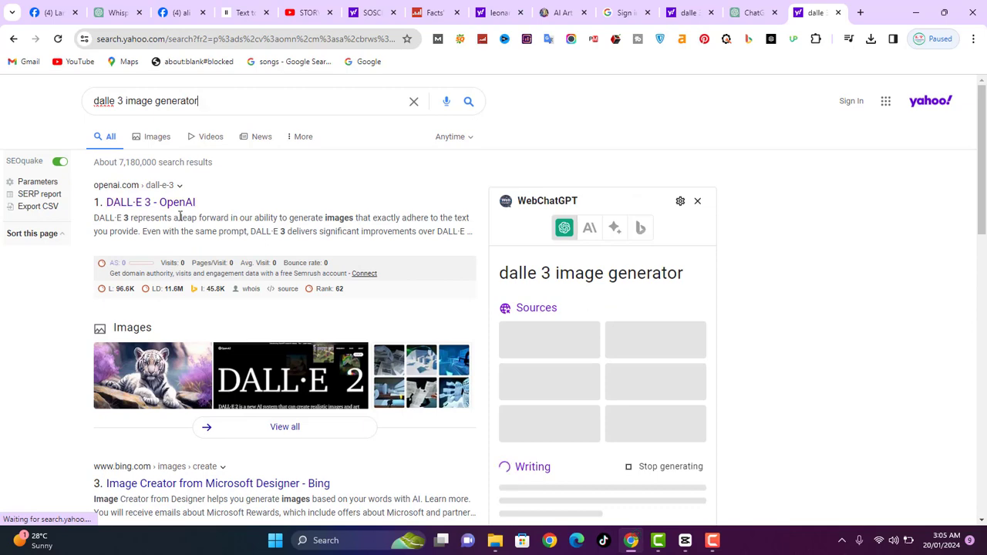
left_click(278, 483)
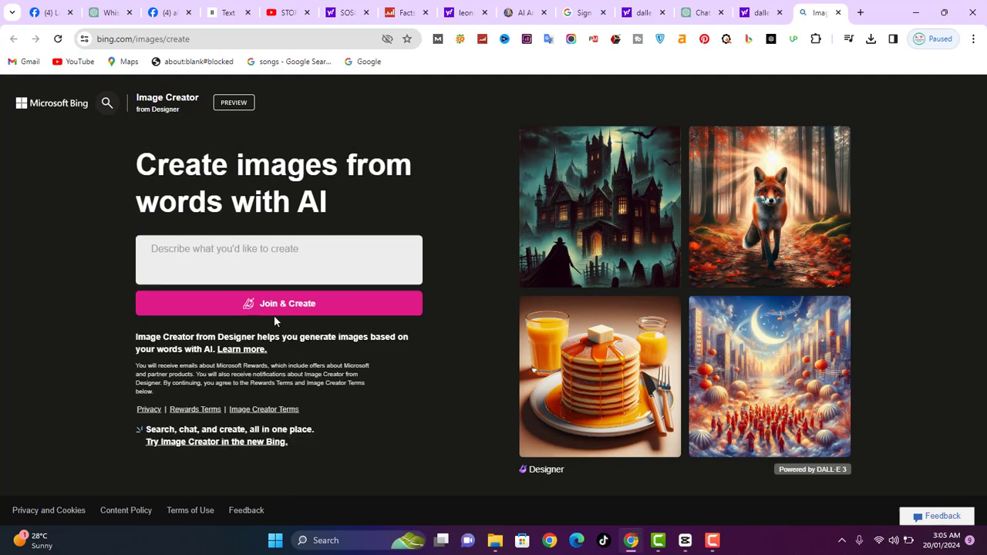
Copy the full forest image prompt from the ChatGPT reply and switch to CapCut
left_click(698, 14)
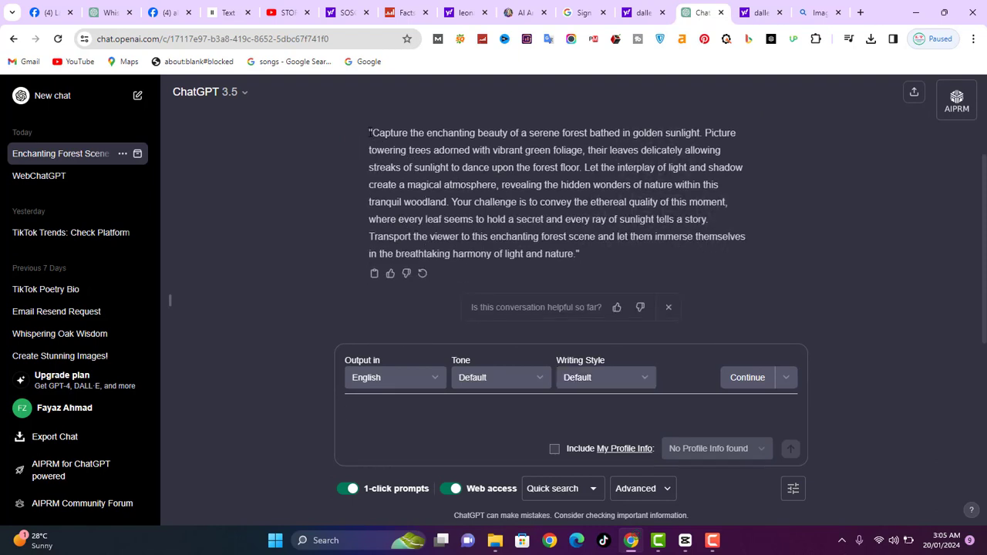
left_click_drag(428, 150, 704, 256)
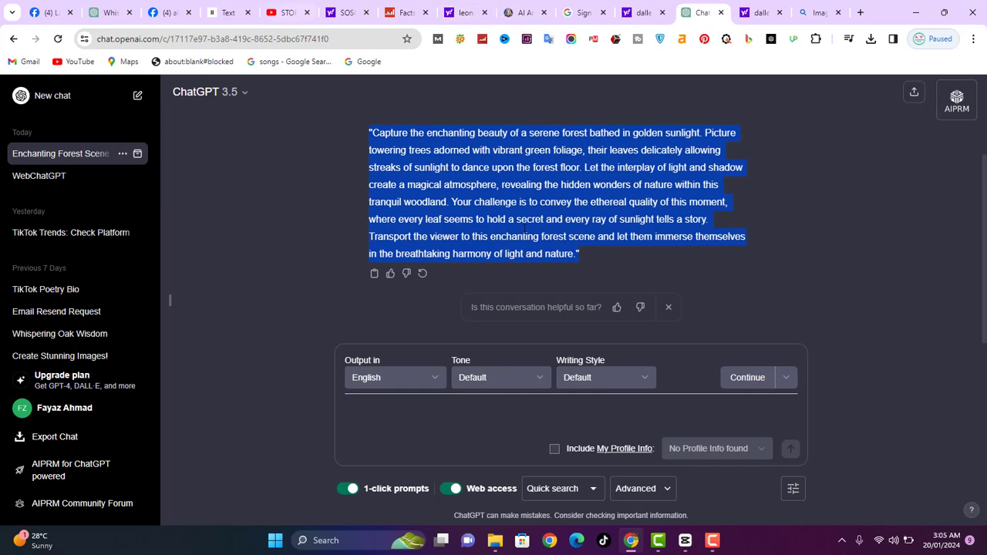
left_click(685, 541)
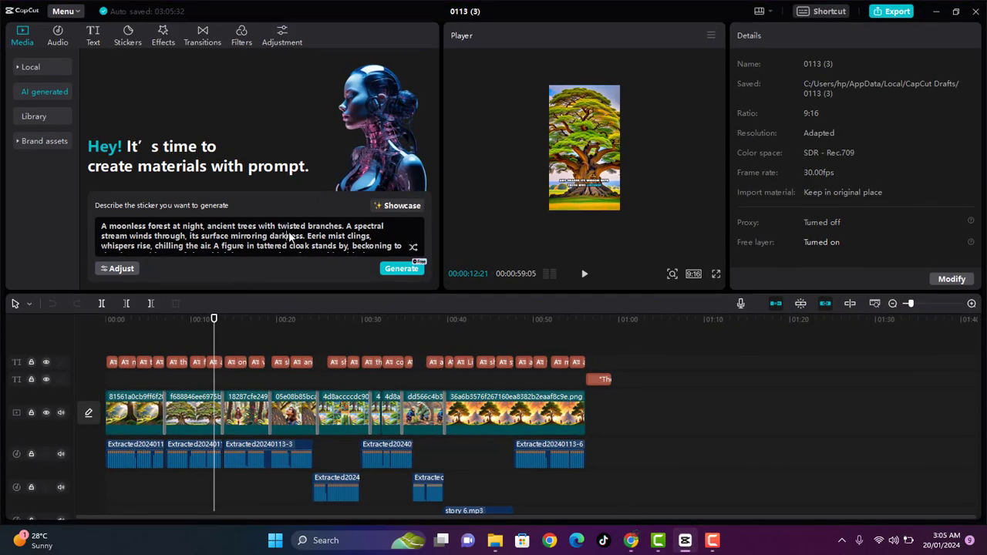
Replace the old midnight stream description in the AI image generator with the copied forest prompt and generate the images
key("ctrl+a")
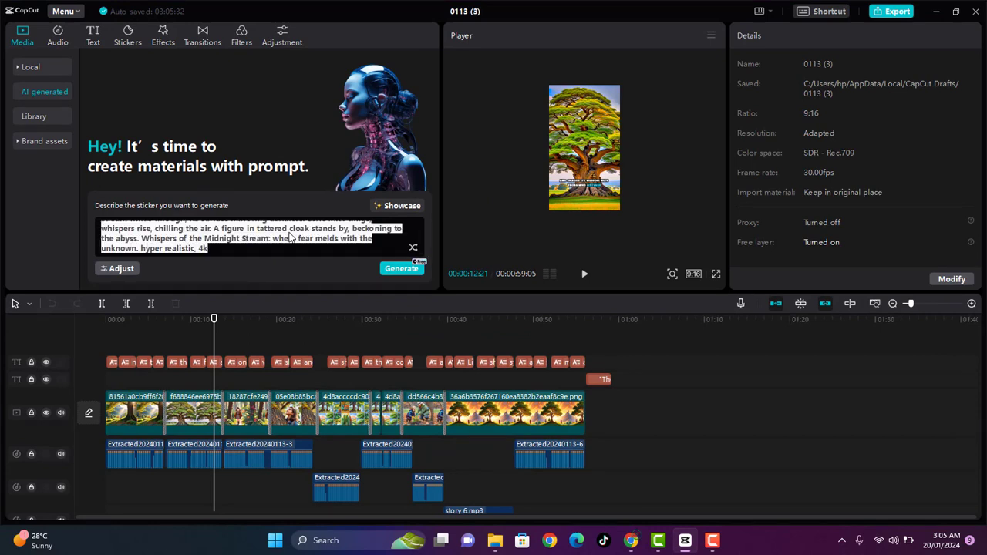
key("BackSpace")
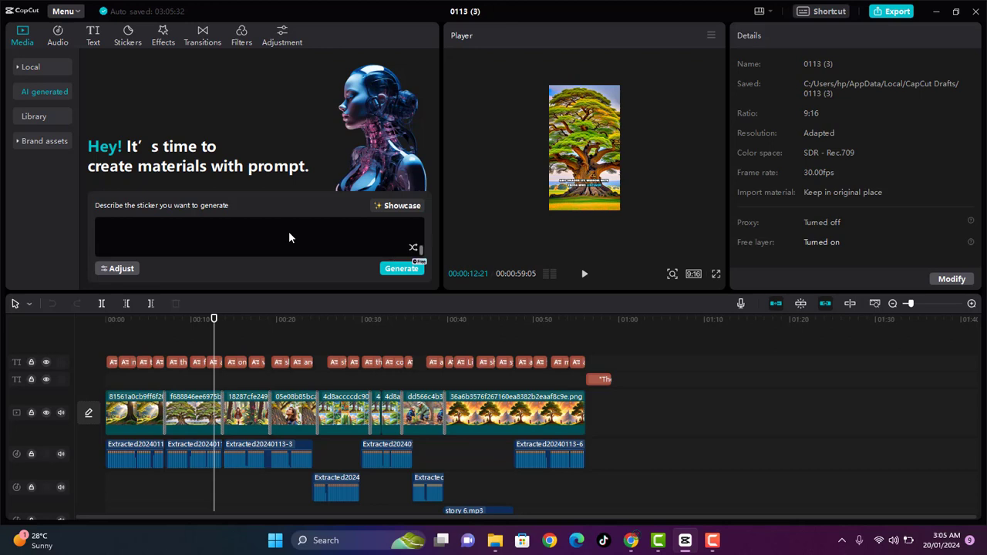
key("ctrl+v")
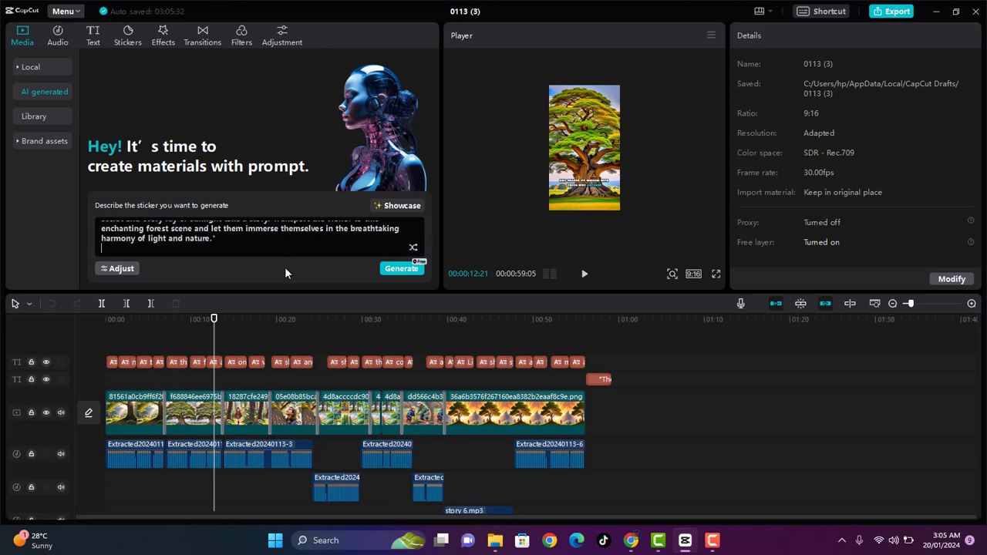
left_click(400, 267)
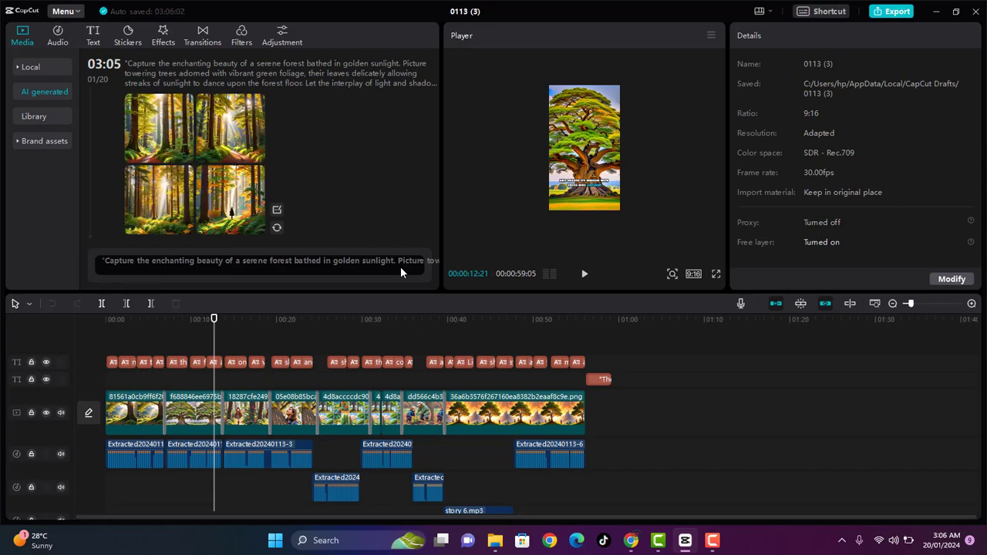
Preview each of the four generated forest images in the player
left_click(229, 138)
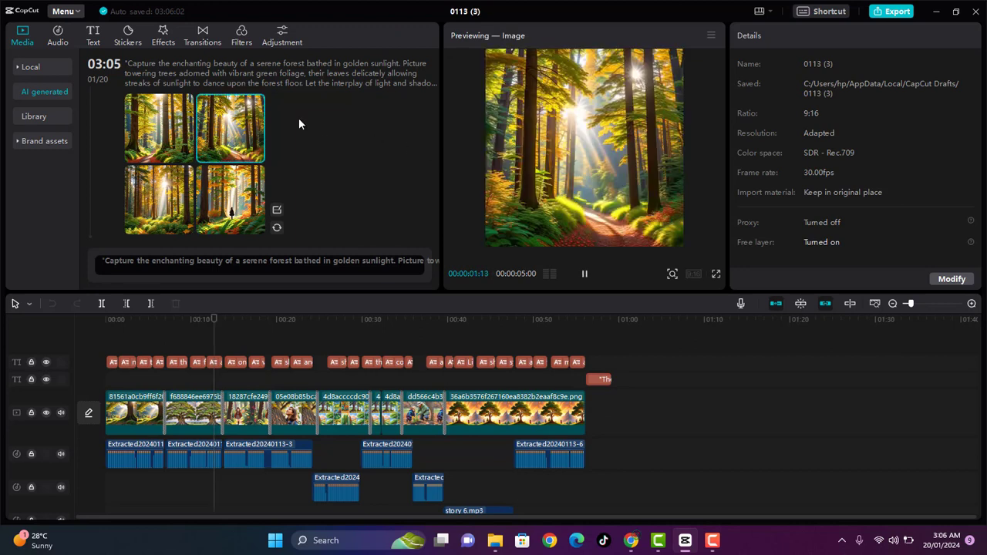
left_click(159, 127)
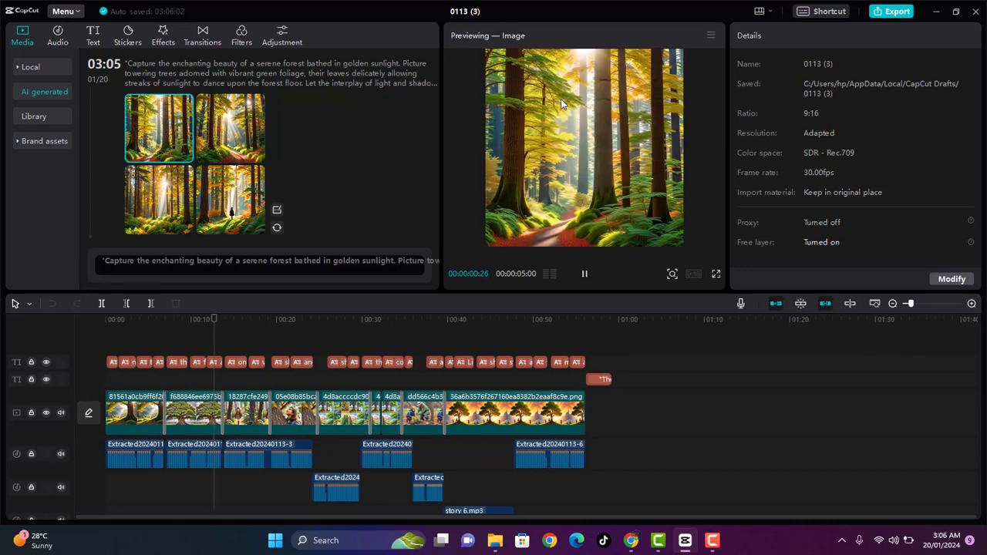
left_click(223, 208)
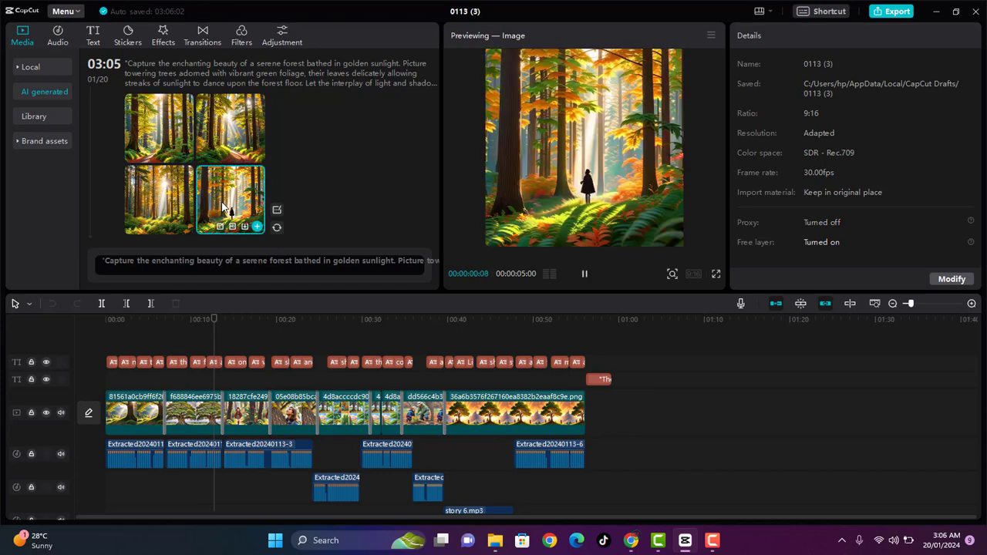
left_click(162, 201)
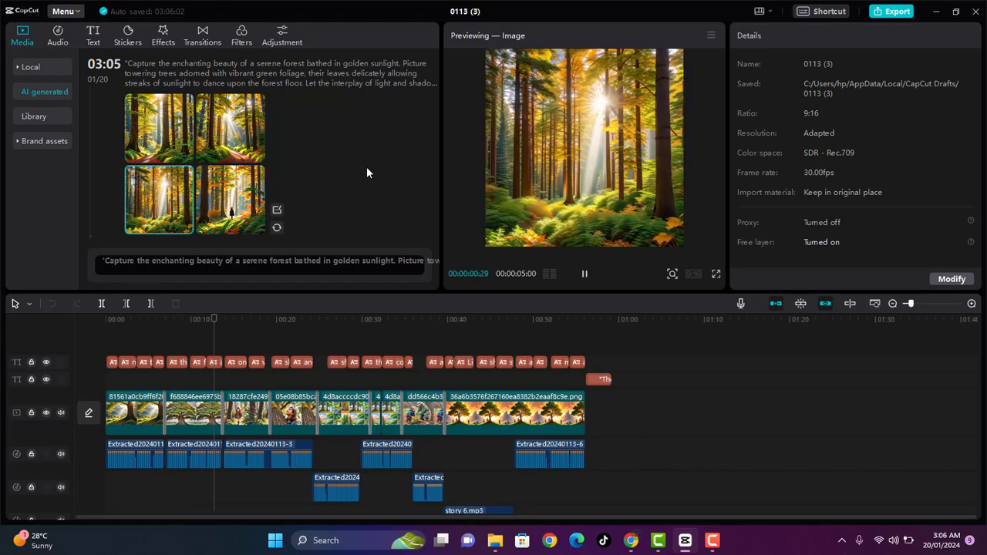
Clear the forest prompt from the AI image generator's description
left_click(219, 260)
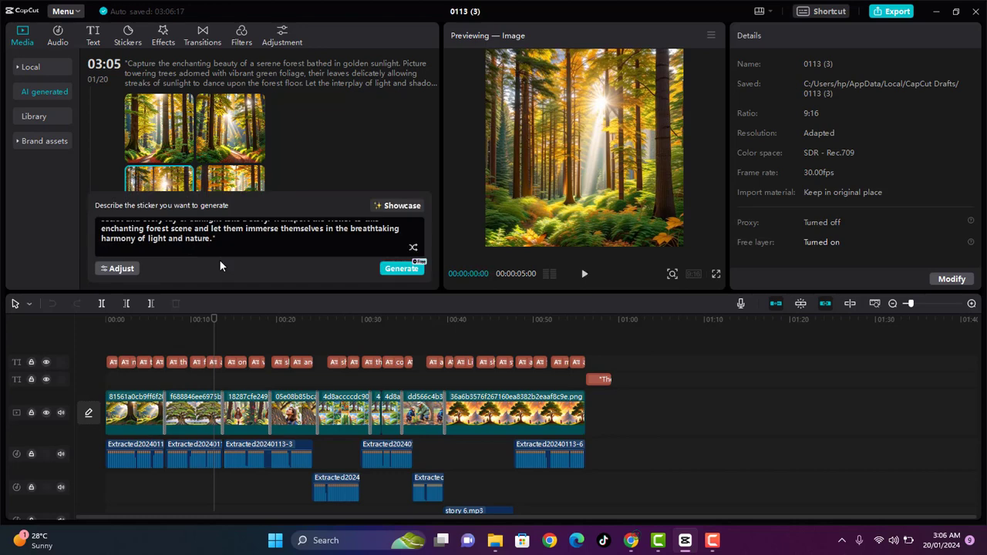
key("ctrl+a")
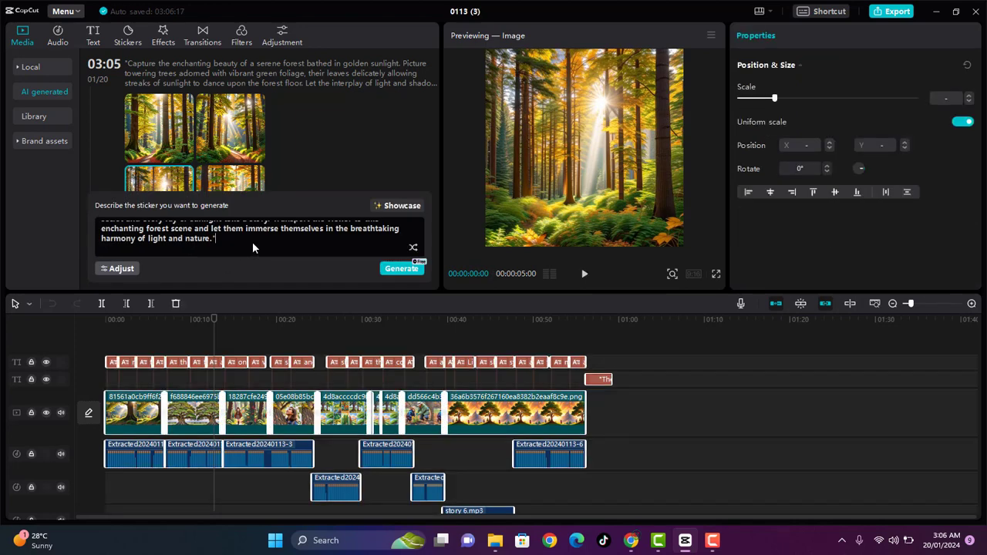
key("ctrl+a")
key("BackSpace")
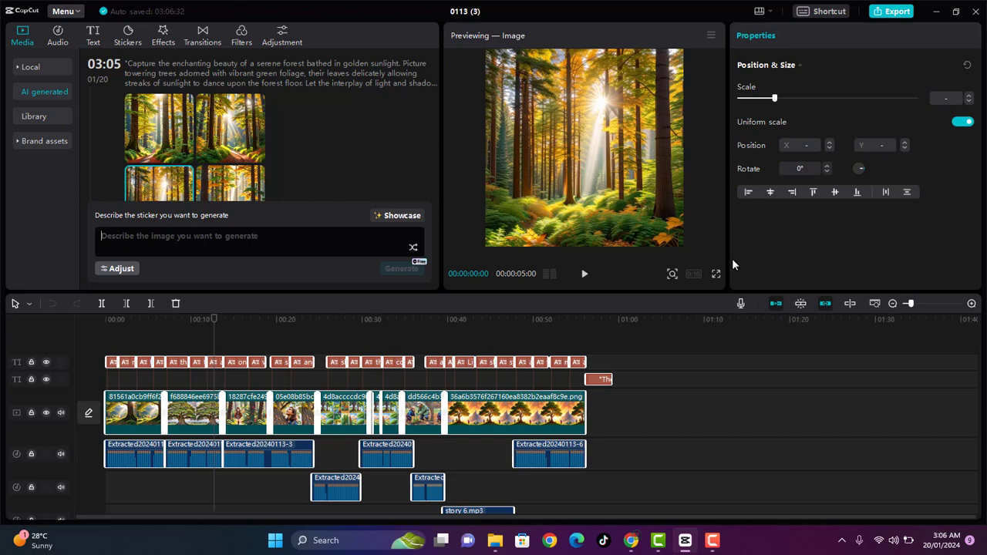
Revisit the forest prompt in ChatGPT and return to CapCut to view its music library
left_click(937, 14)
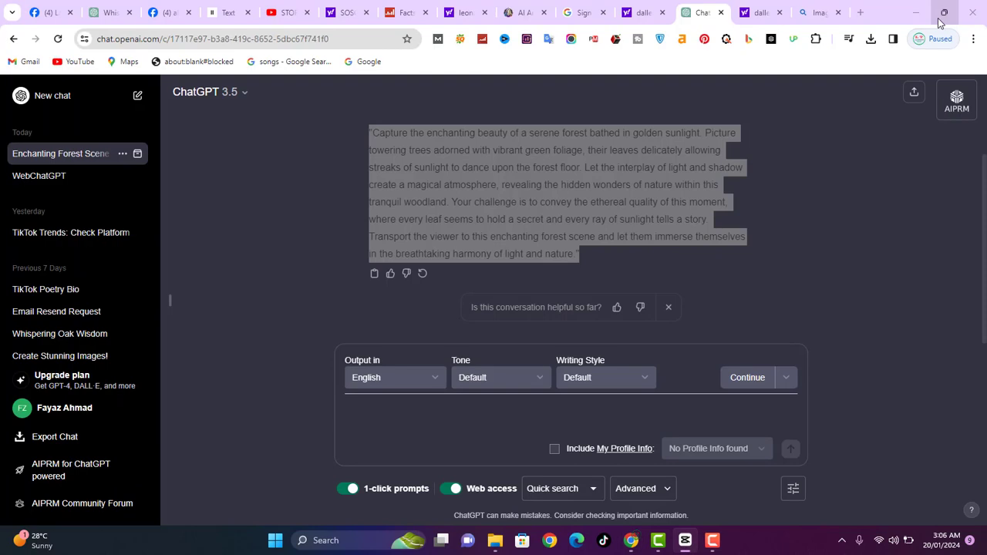
left_click(756, 142)
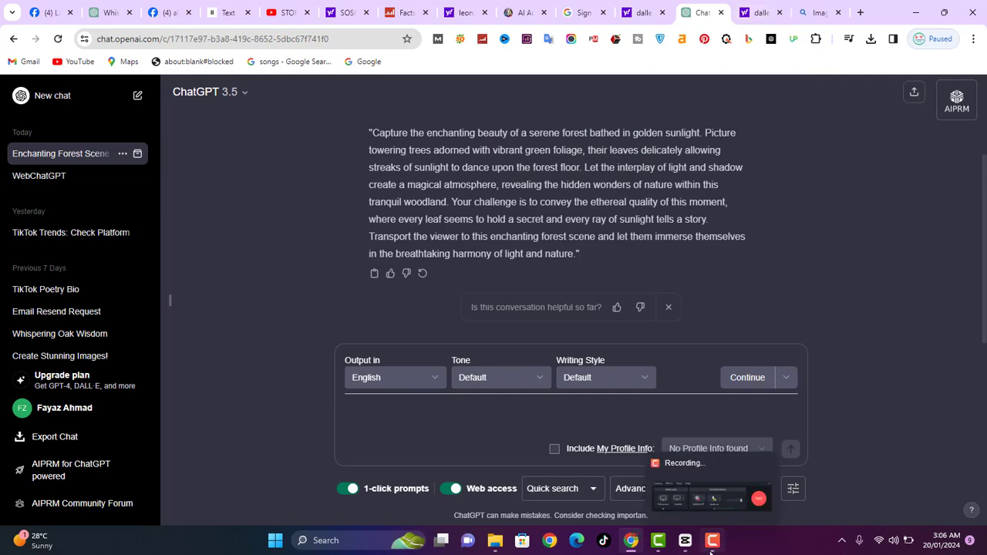
left_click(683, 541)
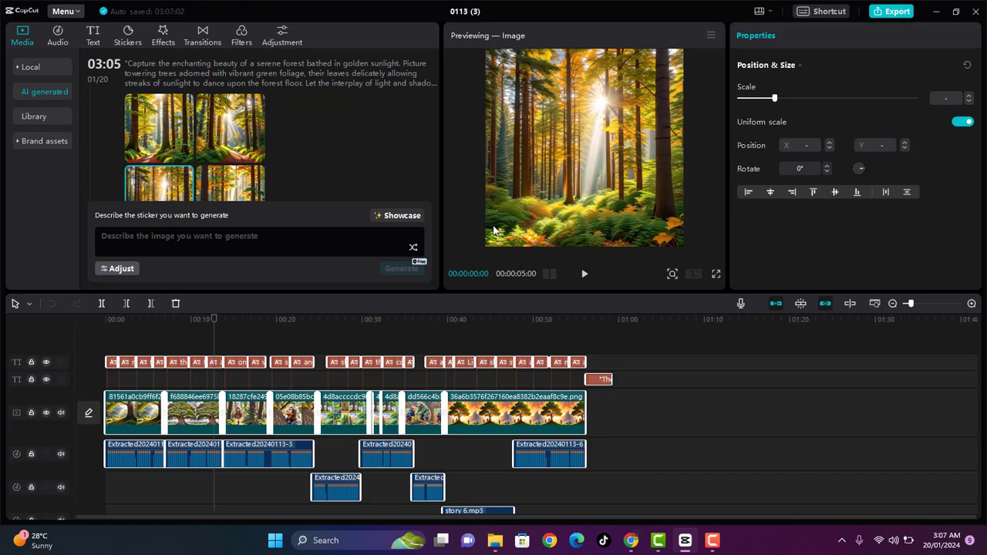
left_click(58, 39)
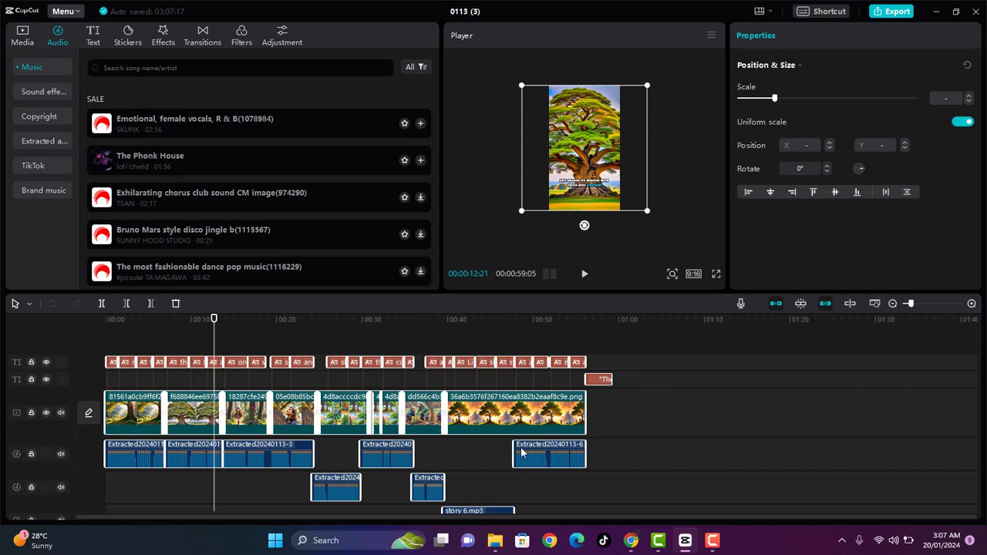
Switch to ElevenLabs in the browser and look at the list of voices available for the voice-over
left_click(638, 548)
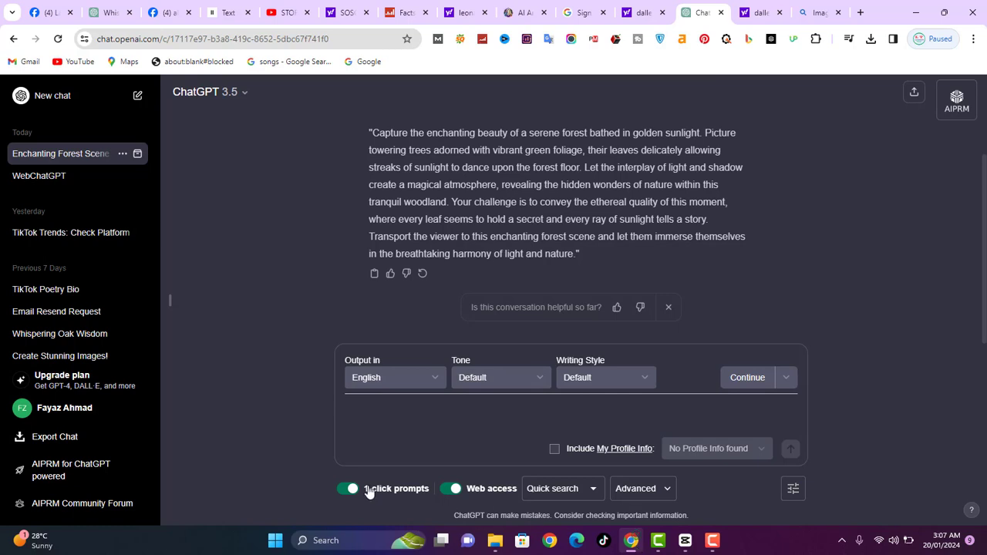
left_click(218, 10)
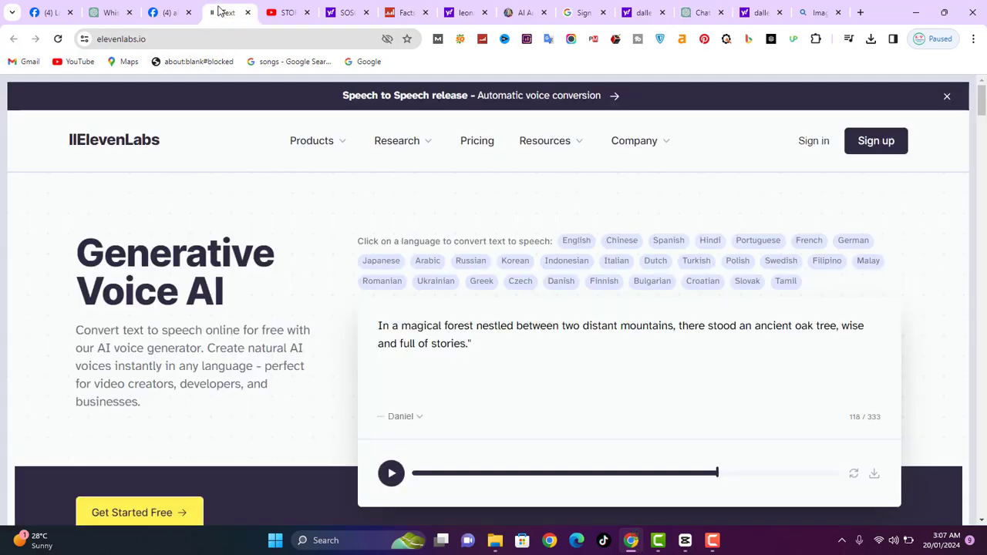
left_click(406, 420)
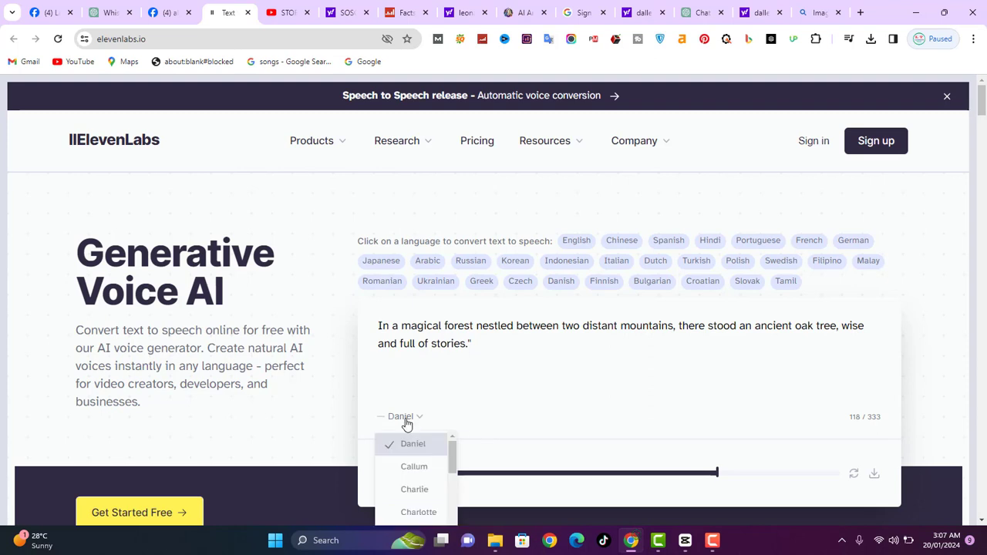
left_click(518, 361)
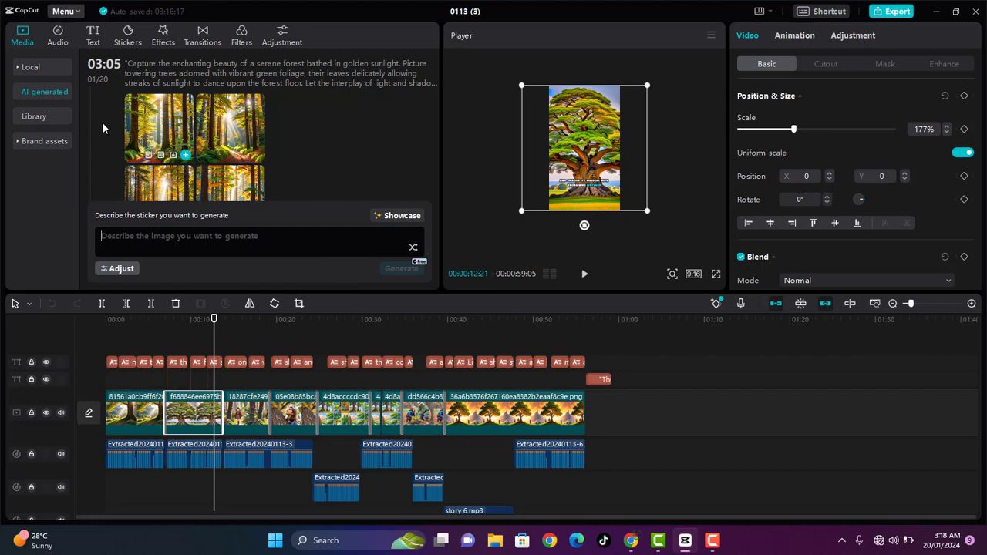
View CapCut's text options and inspect the settings of the second image clip and the voice-over clip beneath it
left_click(93, 40)
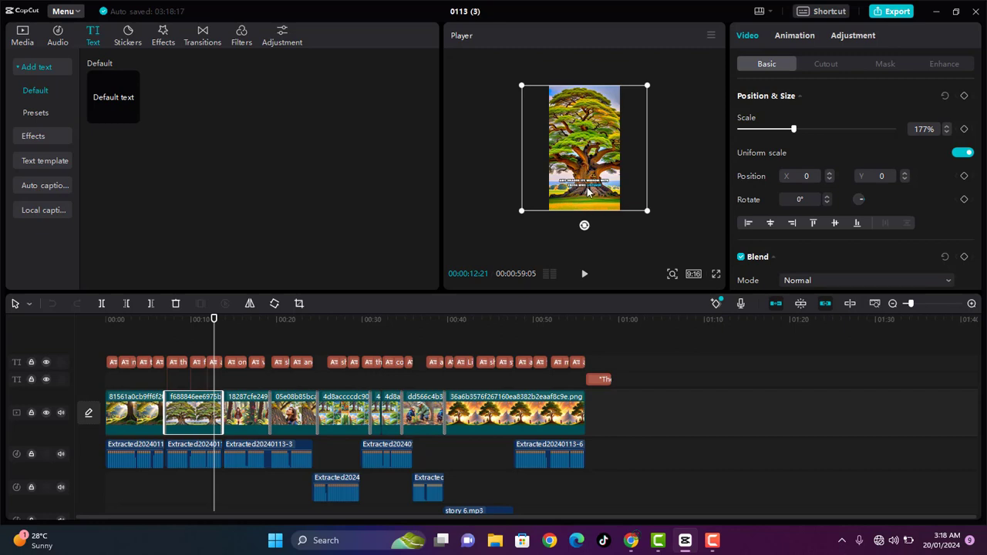
left_click(542, 213)
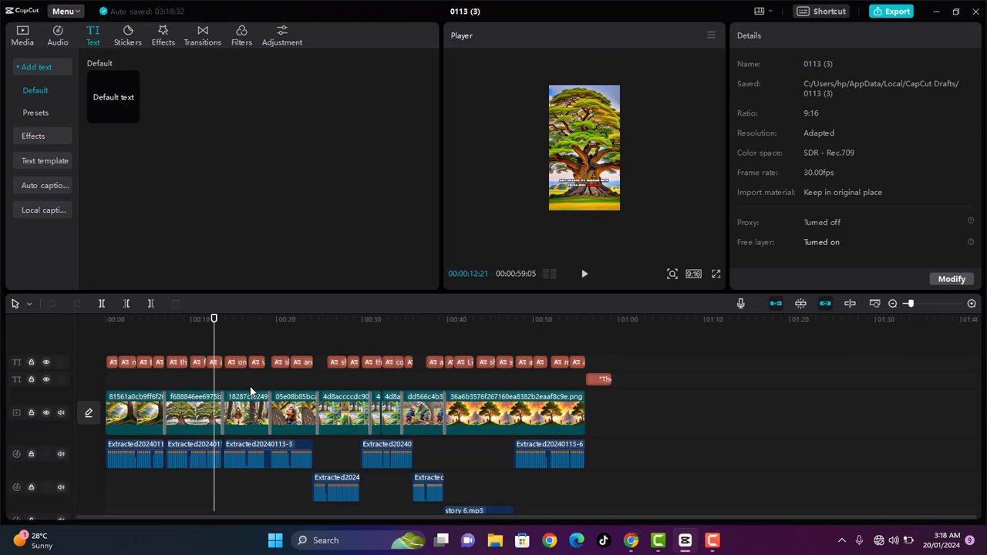
left_click(188, 423)
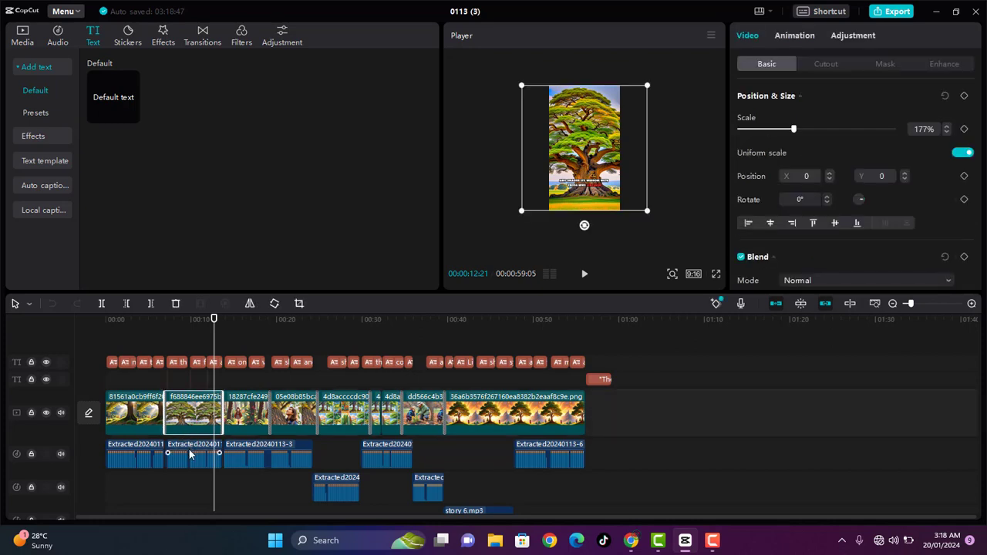
left_click(188, 455)
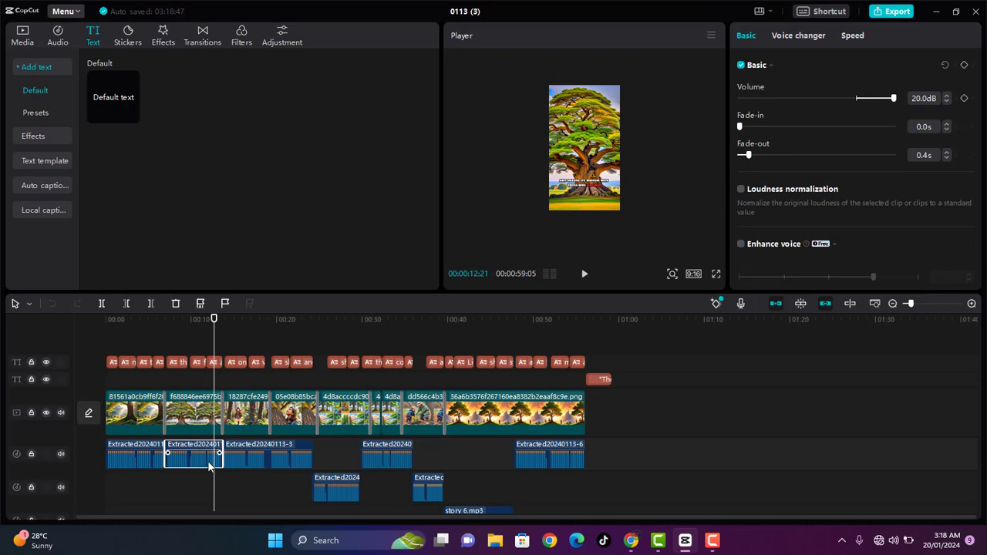
left_click(145, 500)
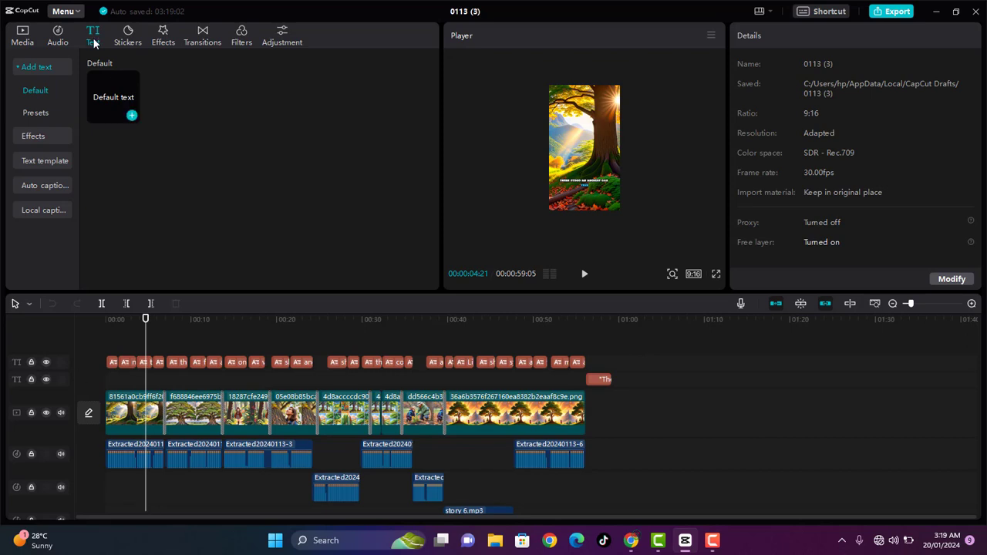
Audition "Exhilarating chorus club sound CM image(974290)" in the music library and examine the background music on the timeline
left_click(60, 36)
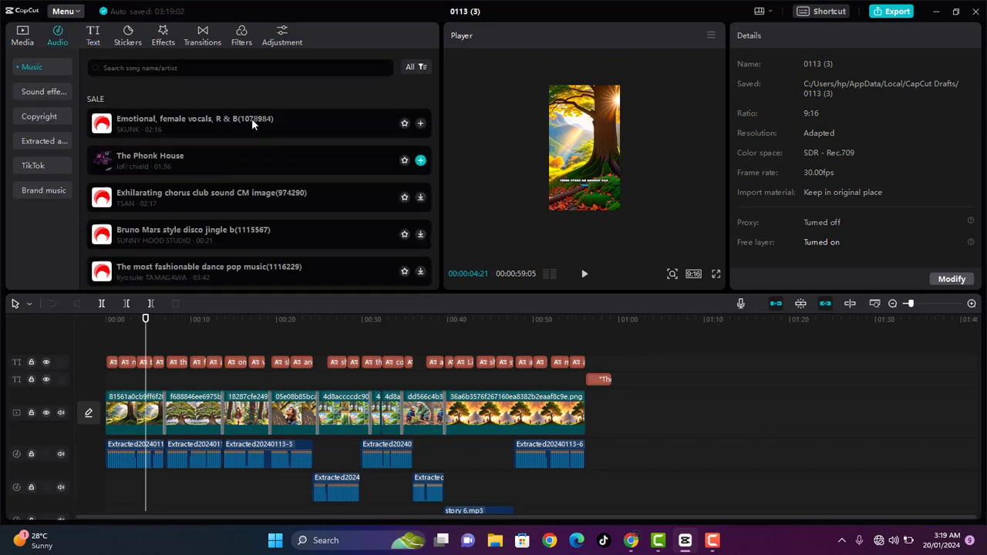
left_click(224, 186)
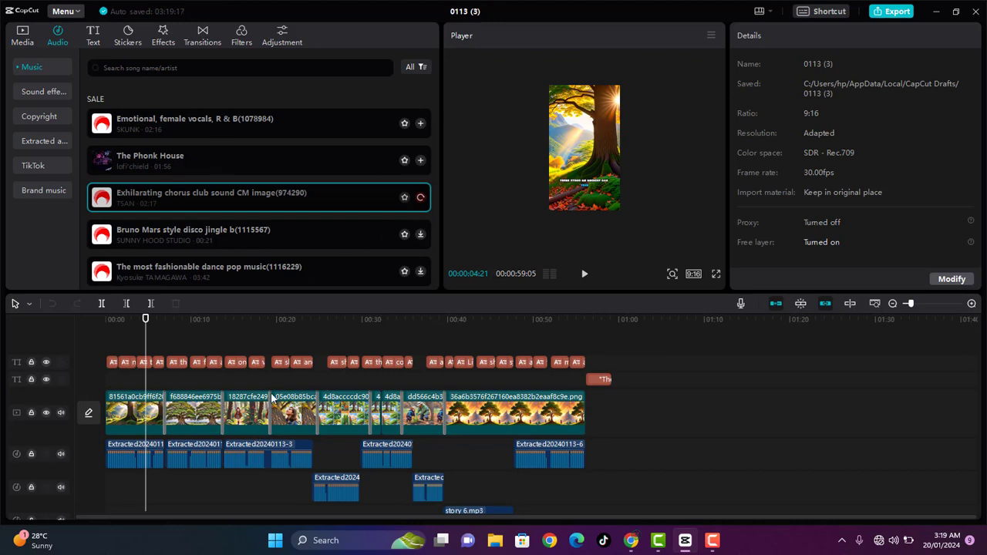
scroll(570, 348, "down", 2)
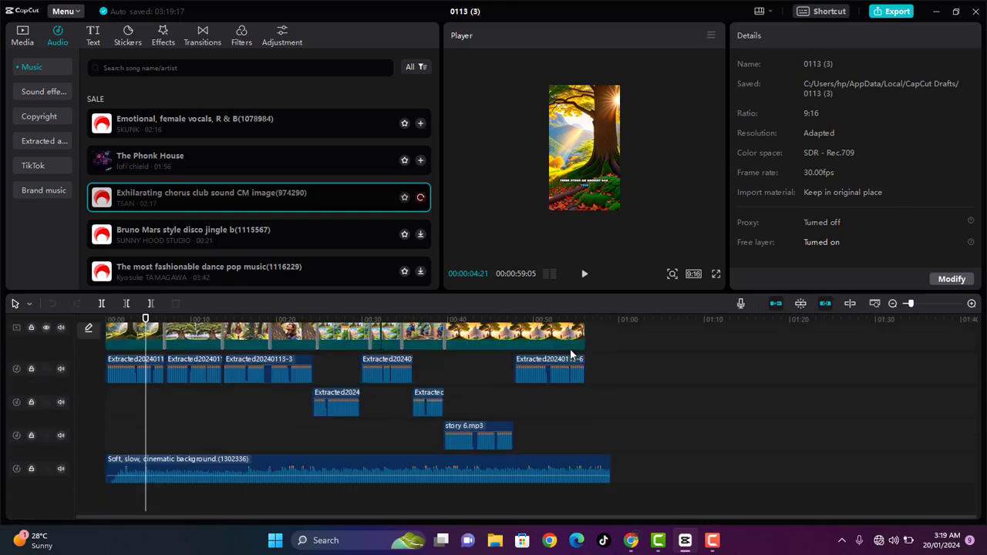